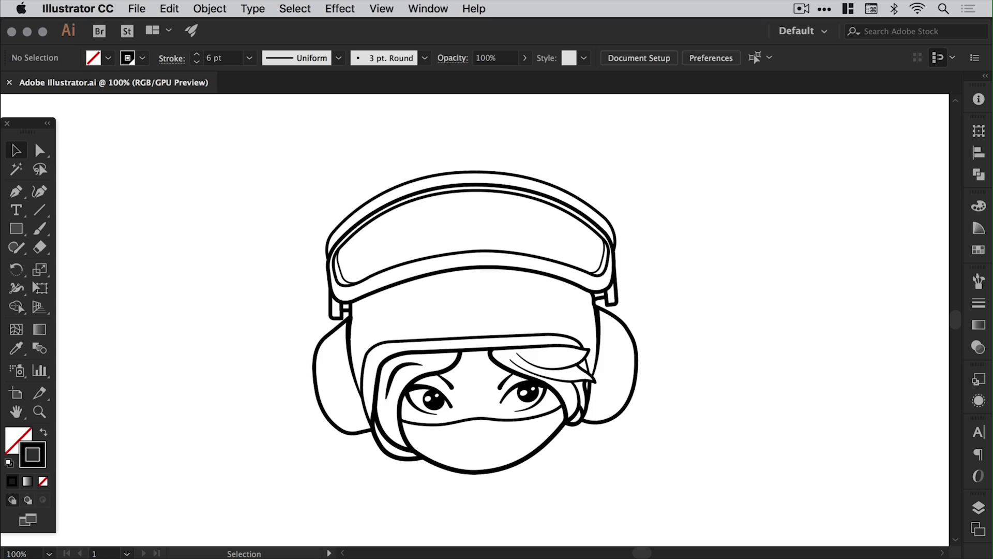
Select the whole character drawing and drag a corner to try scaling it up.
key("super+a")
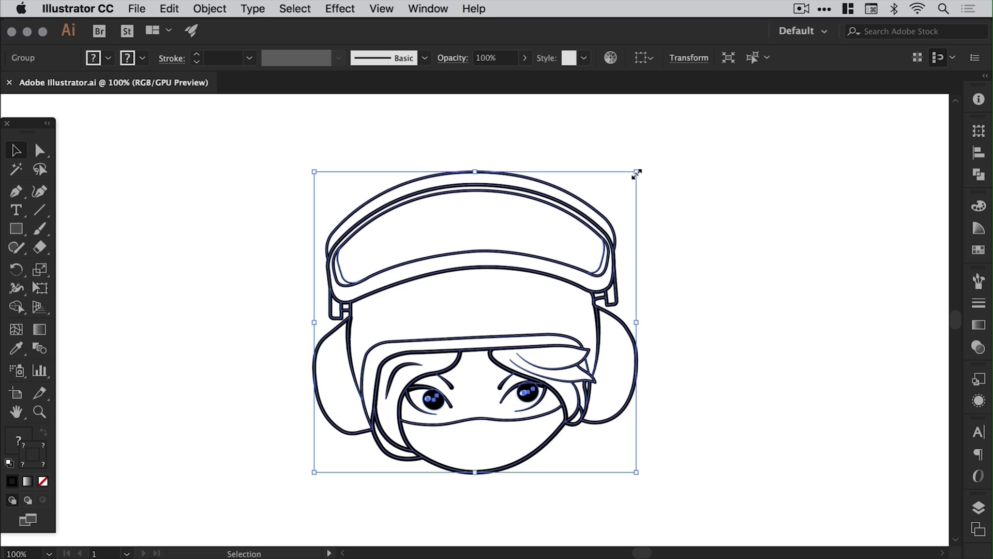
left_click_drag(637, 174, 712, 113)
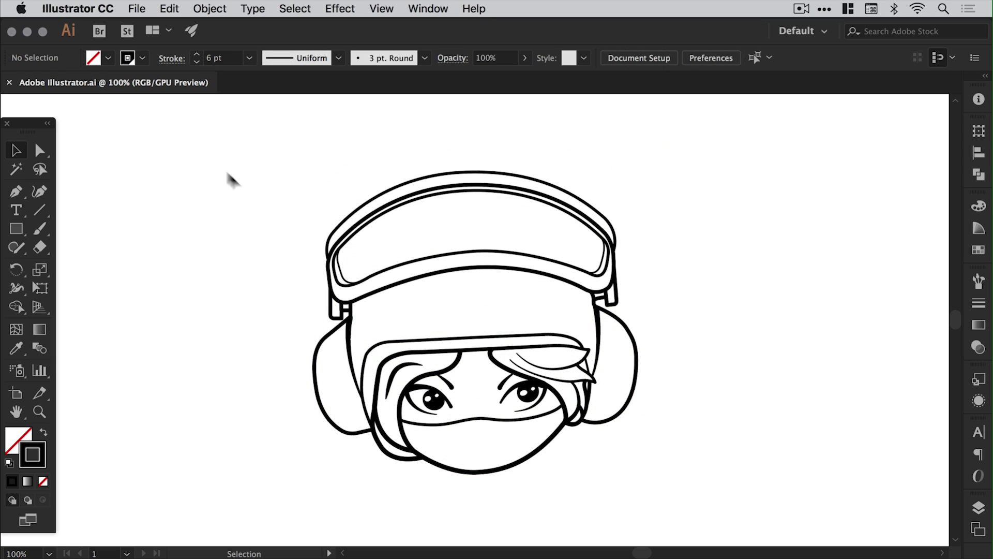
left_click(136, 9)
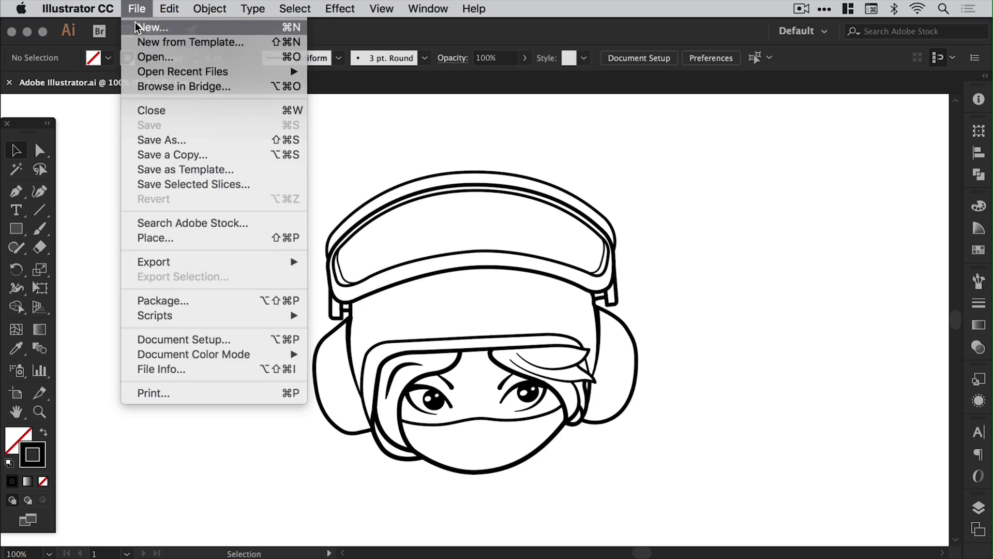
left_click(135, 23)
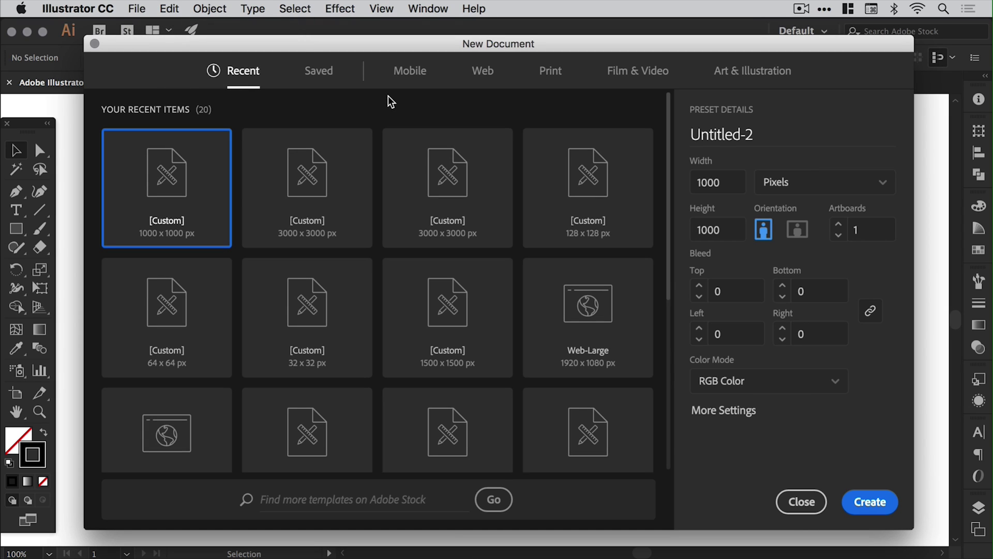
left_click(551, 70)
double_click(718, 183)
type("200")
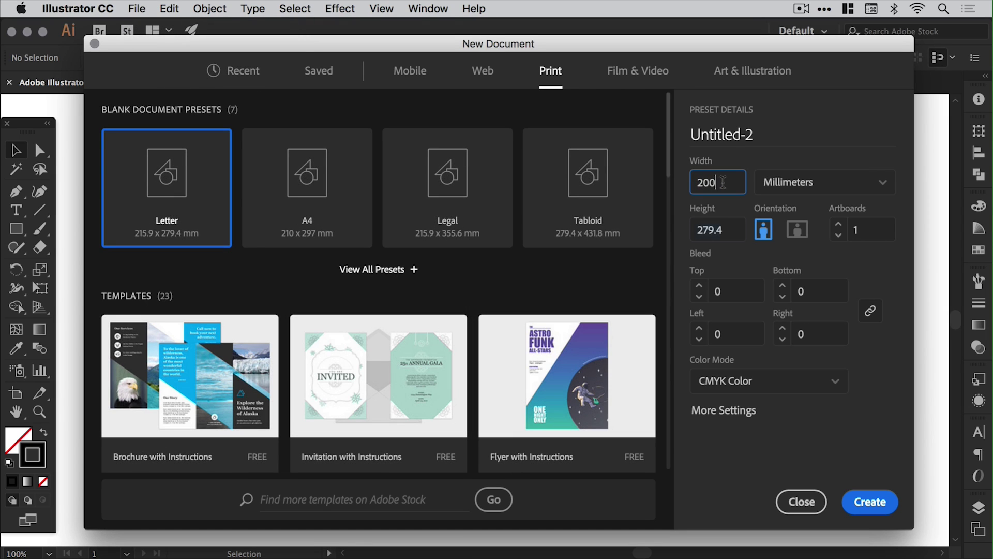
left_click(825, 182)
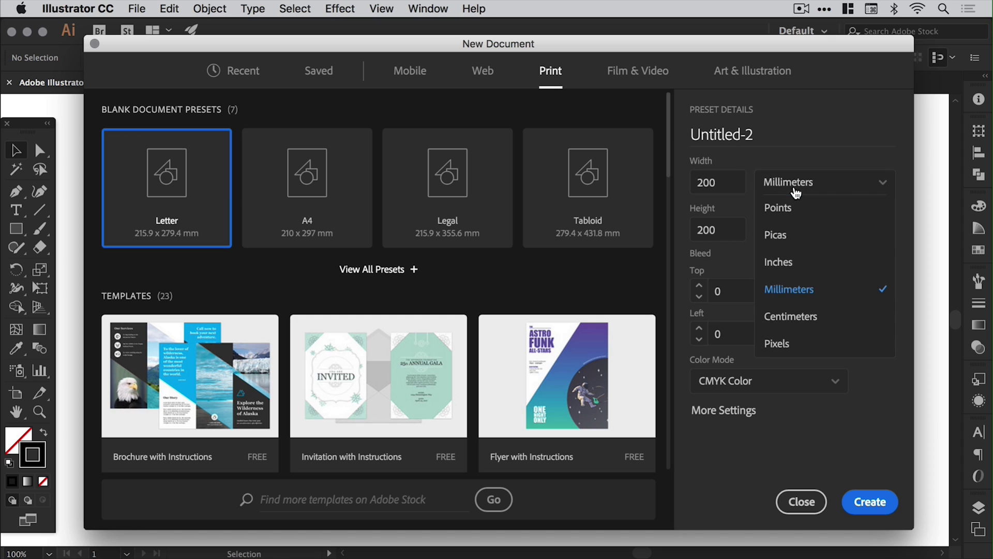
left_click(777, 258)
left_click(769, 381)
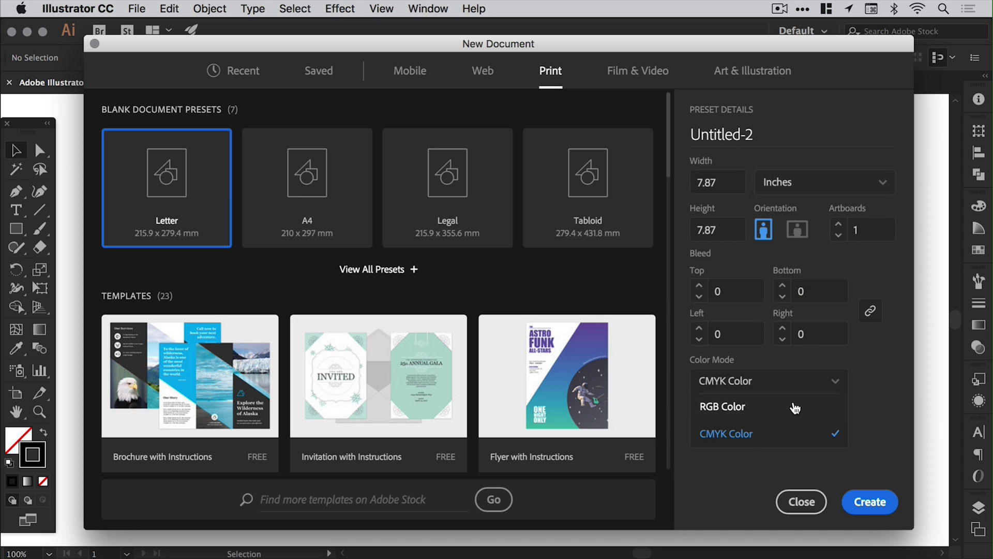
left_click(795, 408)
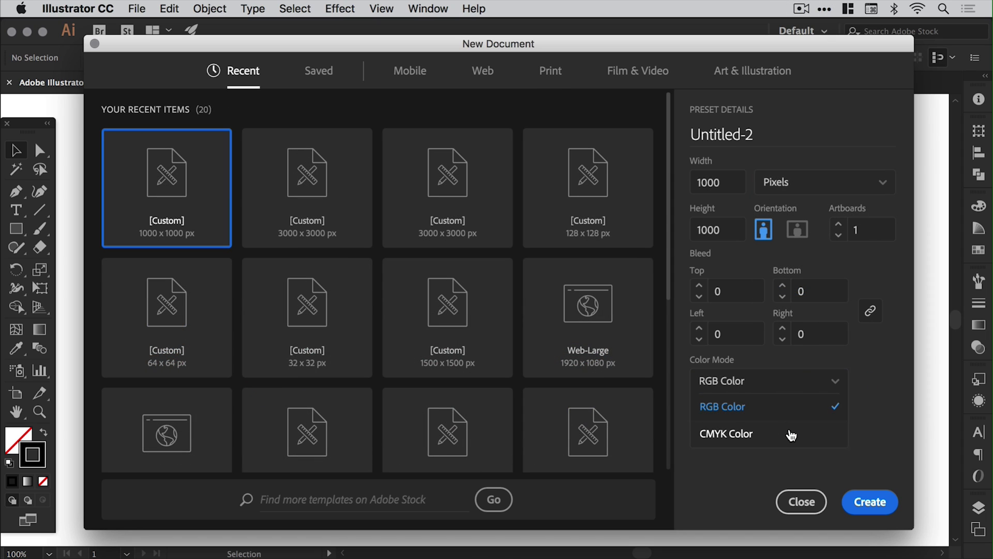
left_click(792, 435)
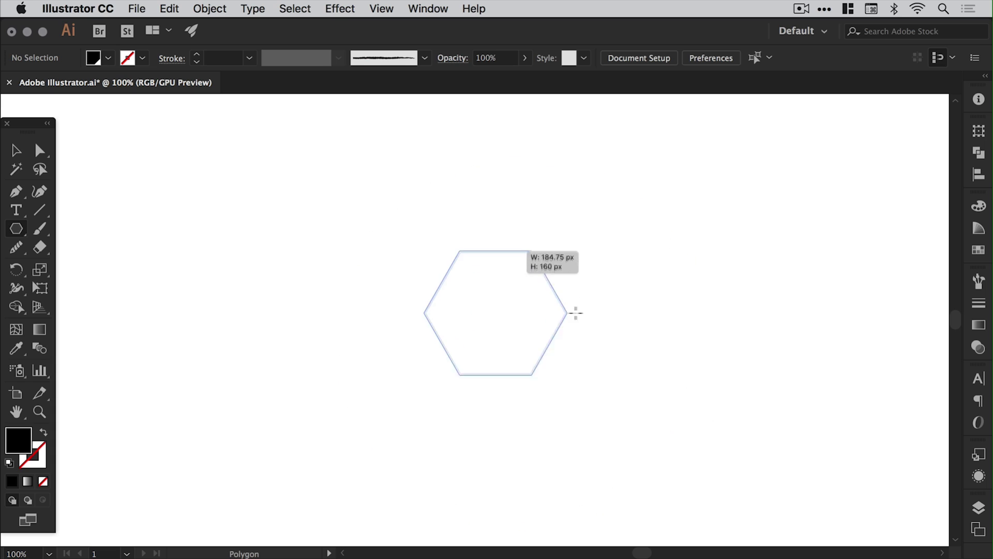
Draw a hexagon mid-page and reshape the goggle outline into a new curve.
left_click_drag(574, 312, 665, 312)
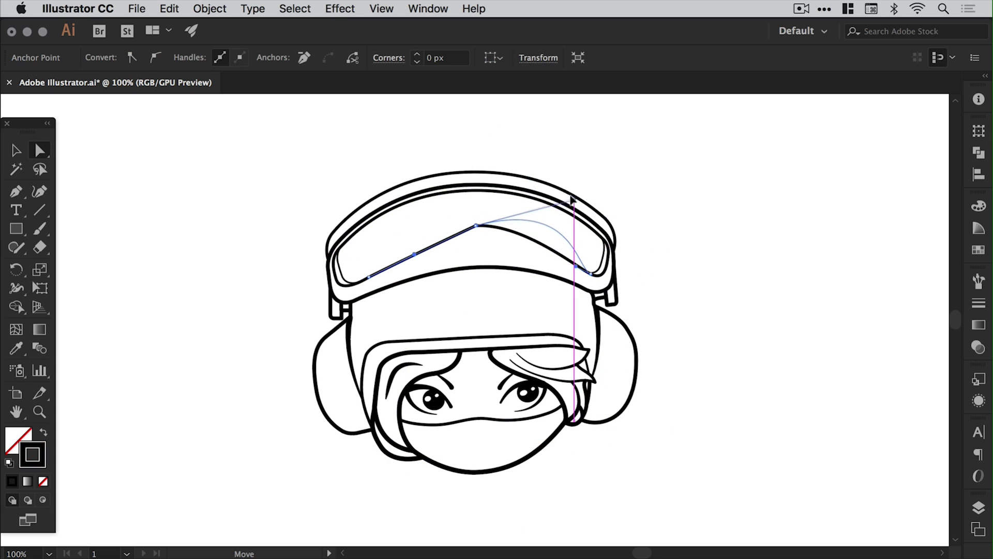
left_click_drag(414, 255, 399, 233)
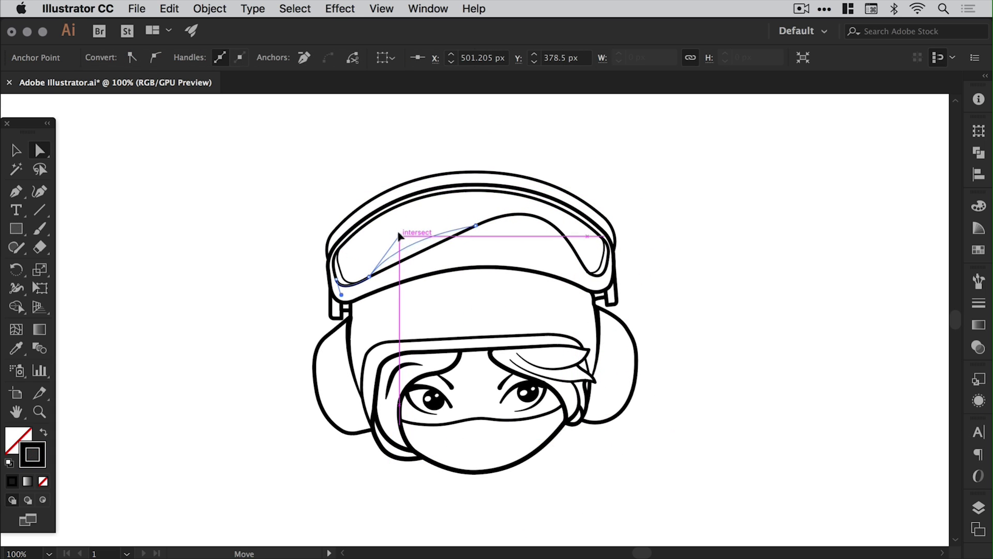
left_click(359, 171)
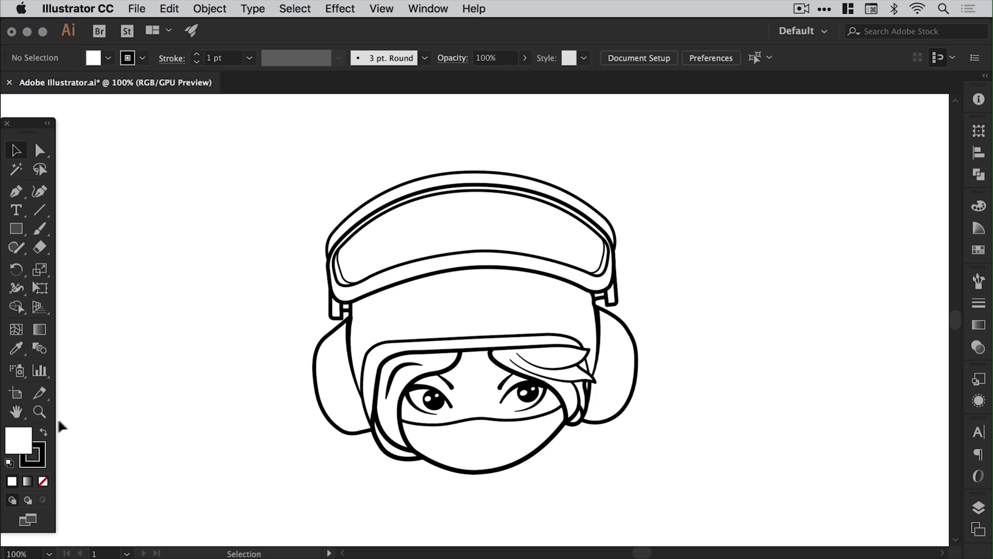
Try purple, pinkish-red and orange fill hues in the Color Picker, then lighten the stroke to grey.
double_click(20, 439)
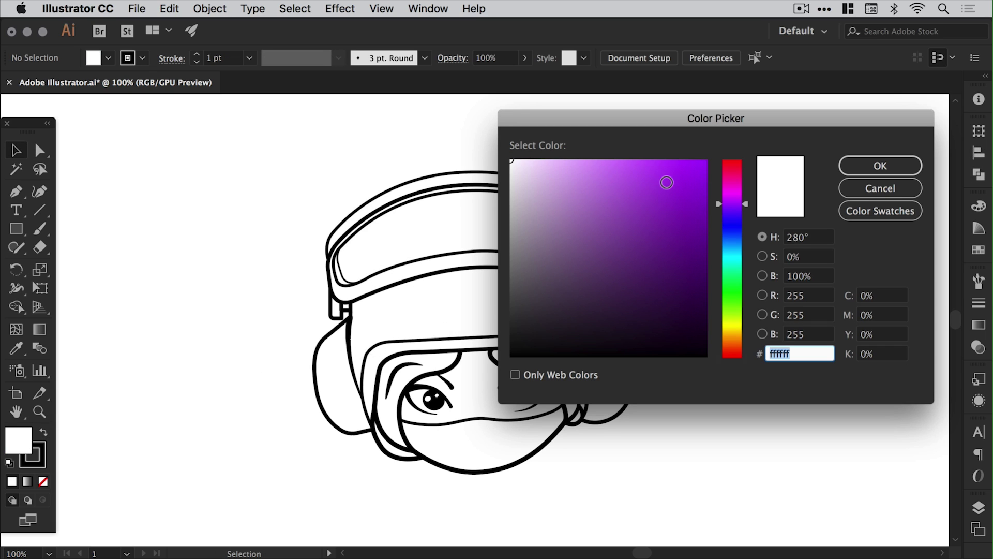
left_click(667, 182)
left_click(731, 167)
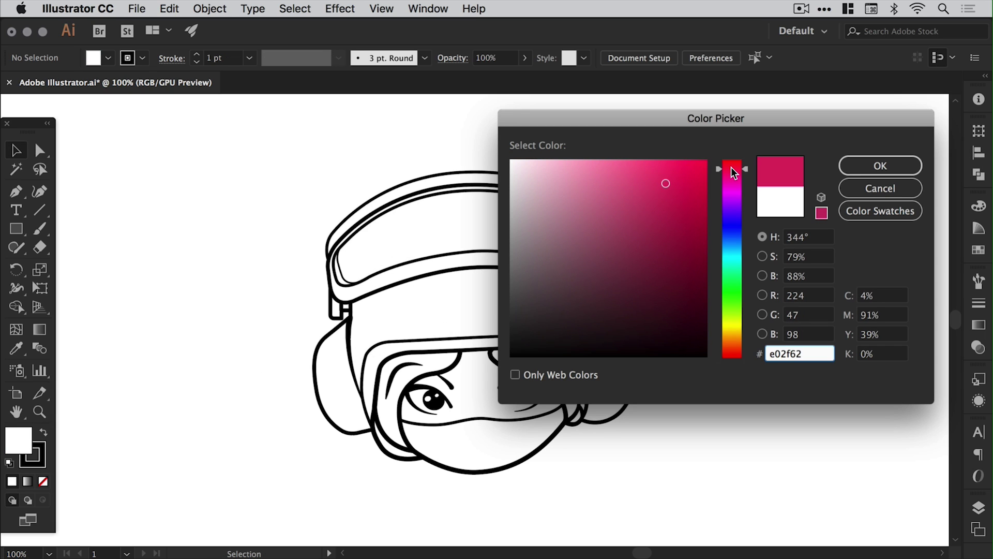
left_click_drag(731, 179, 738, 334)
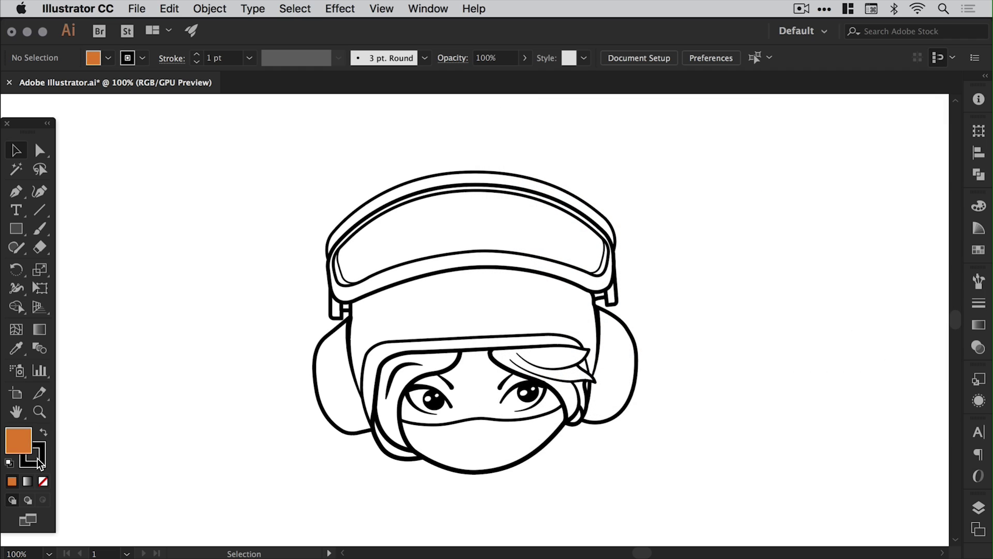
double_click(37, 458)
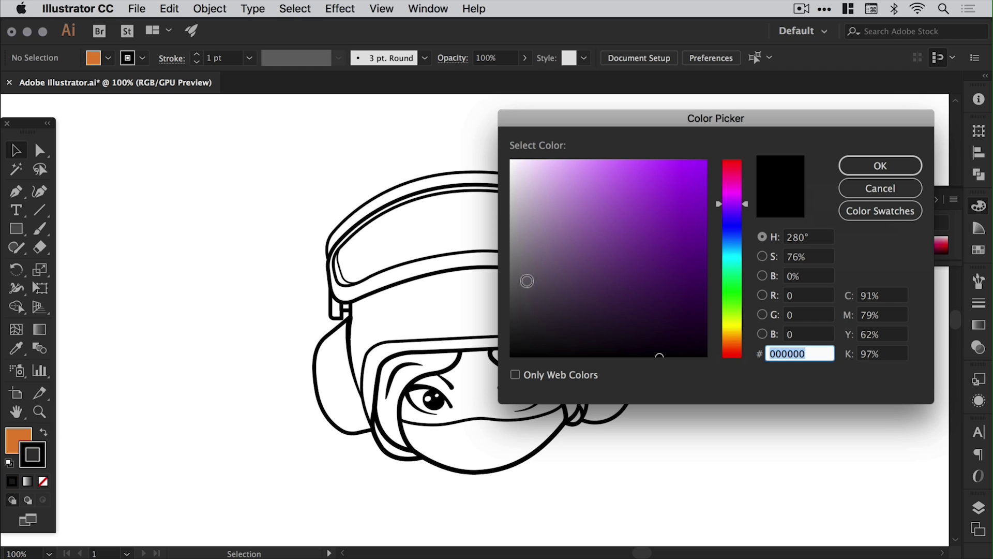
mouse_move(634, 262)
left_mouse_down()
mouse_move(632, 231)
mouse_move(599, 203)
mouse_move(516, 252)
left_mouse_up()
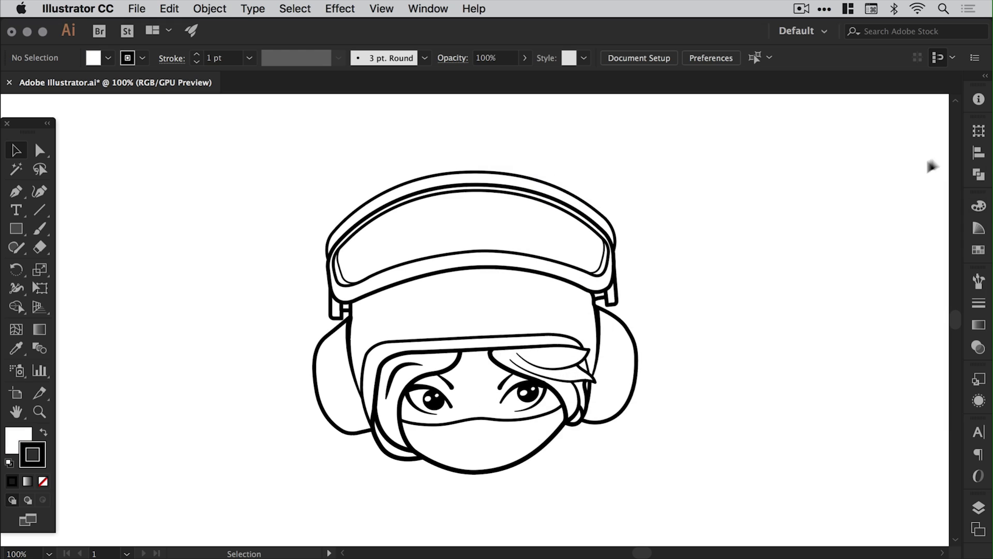
Preview the docked Transform, Align, Pathfinder, Color, Color Guide and Swatches panels.
left_click(973, 136)
left_click(976, 152)
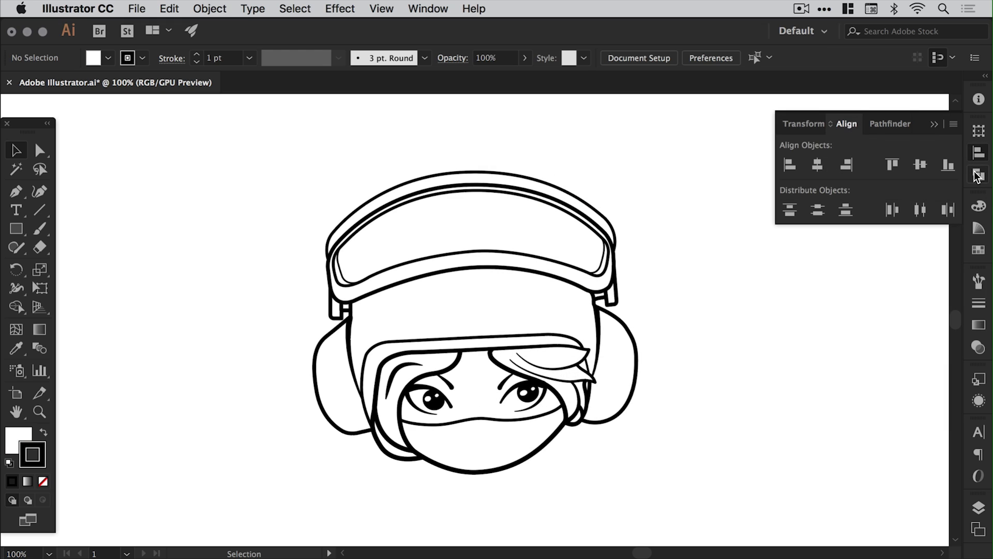
left_click(977, 174)
left_click(983, 207)
left_click(979, 230)
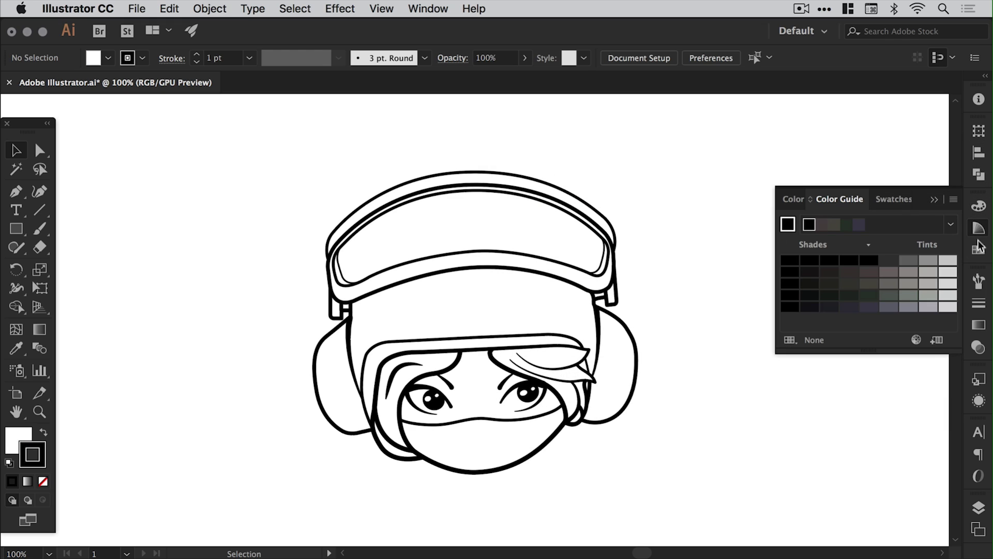
left_click(980, 250)
left_click(979, 250)
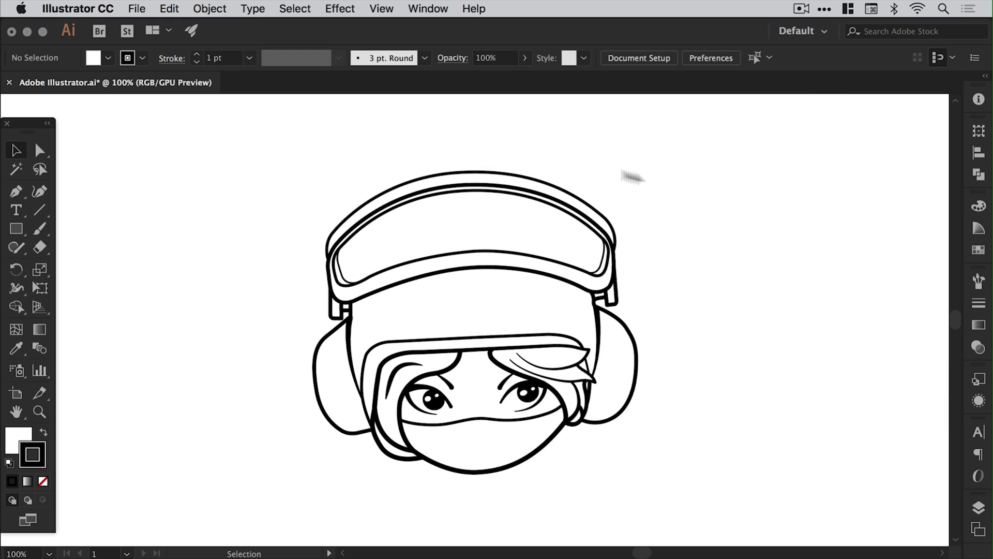
Show the Info panel from the Window menu, then expand and collapse the Color panel.
left_click(428, 8)
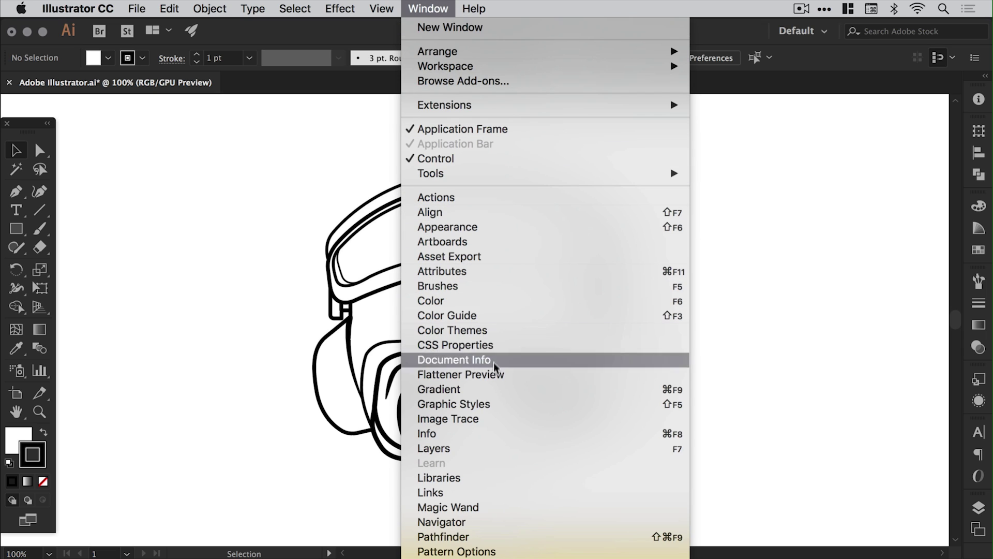
left_click(489, 433)
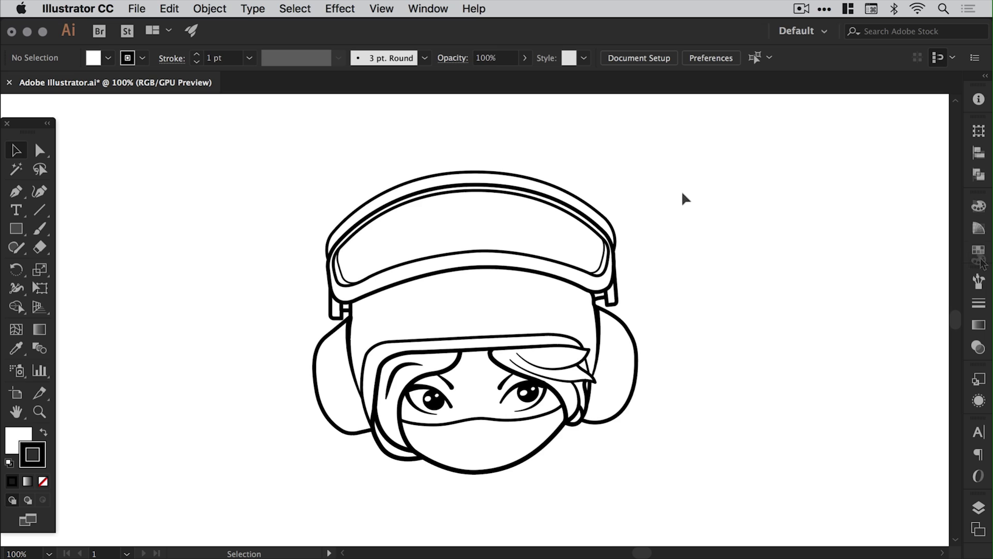
left_click(909, 196)
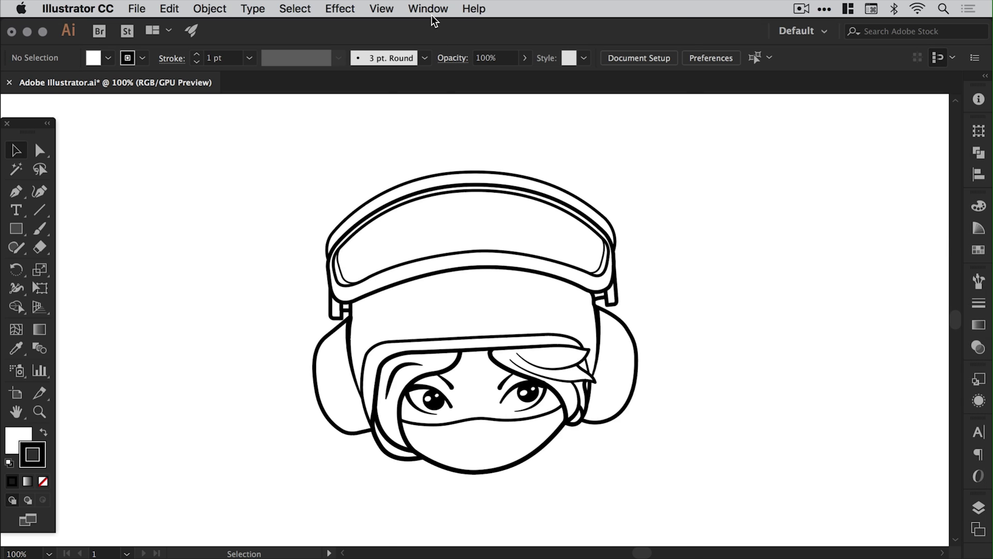
left_click(432, 11)
mouse_move(616, 67)
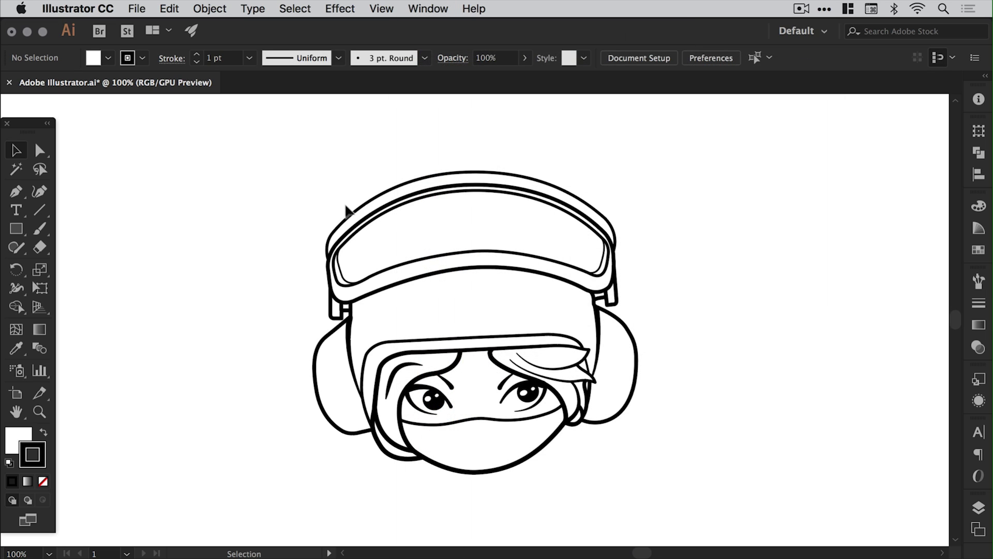
Move the headphone artwork to the right and back to the left.
left_click(356, 228)
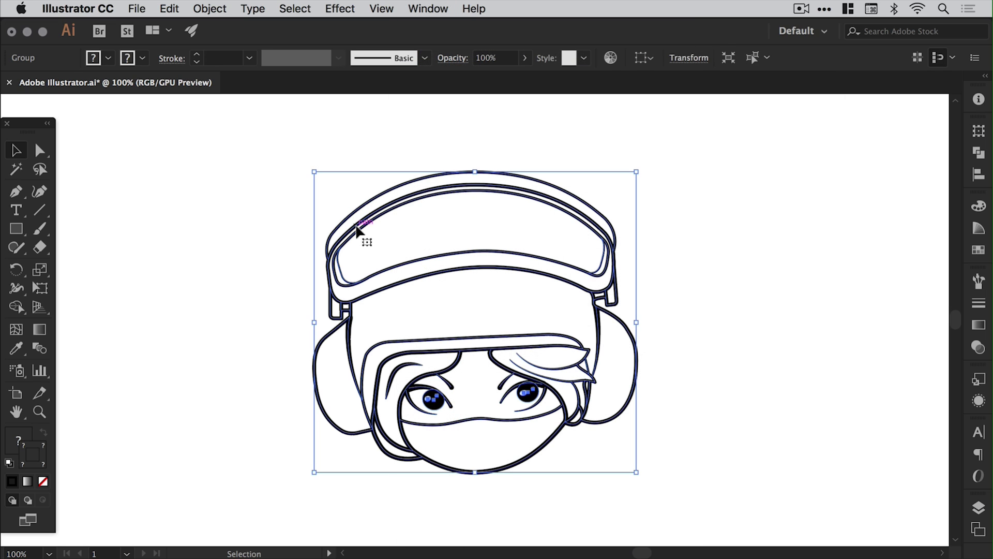
left_click_drag(357, 230, 237, 234)
left_click_drag(237, 234, 191, 231)
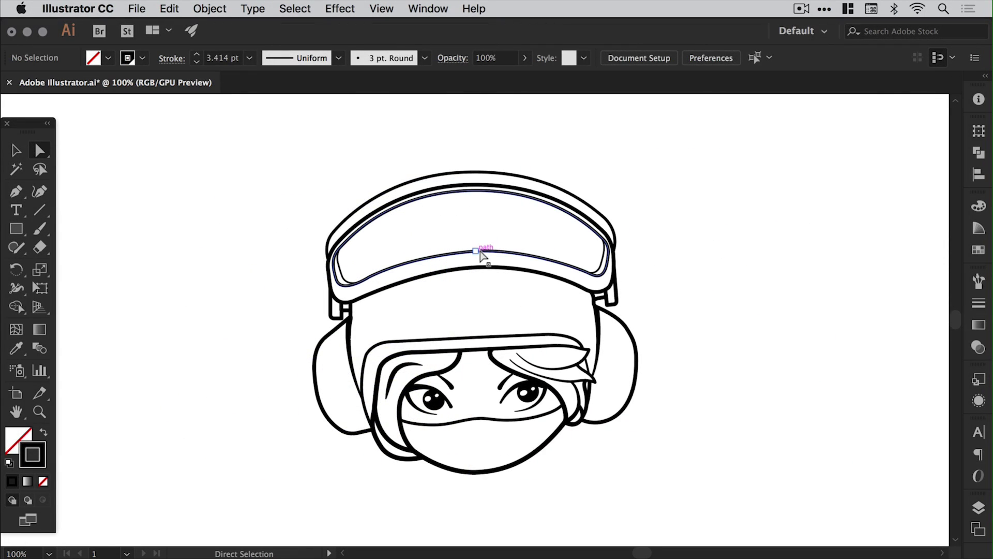
Pull the visor's top anchor into a peak, bend its left segment, and start a new curved path.
left_click(476, 251)
left_click_drag(480, 253, 601, 220)
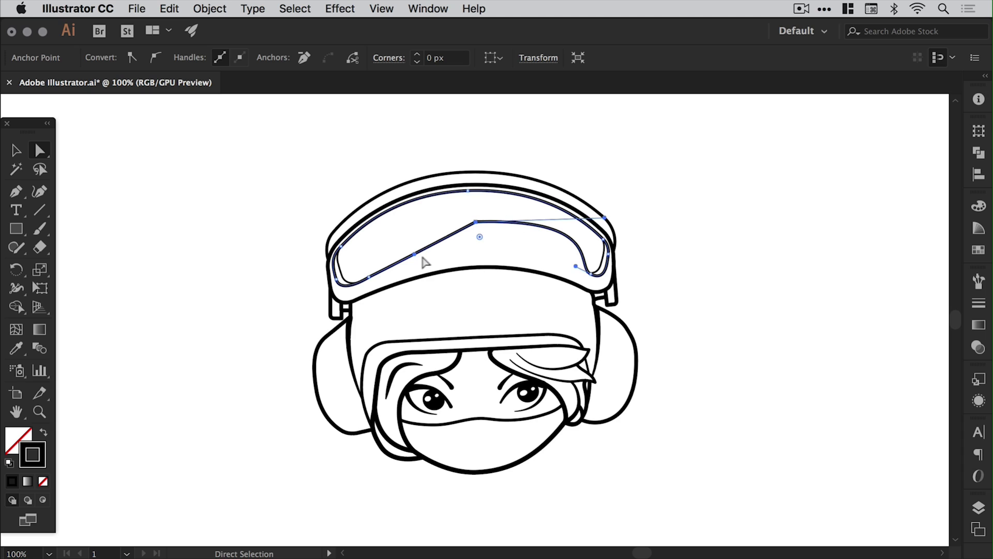
left_click_drag(414, 255, 386, 230)
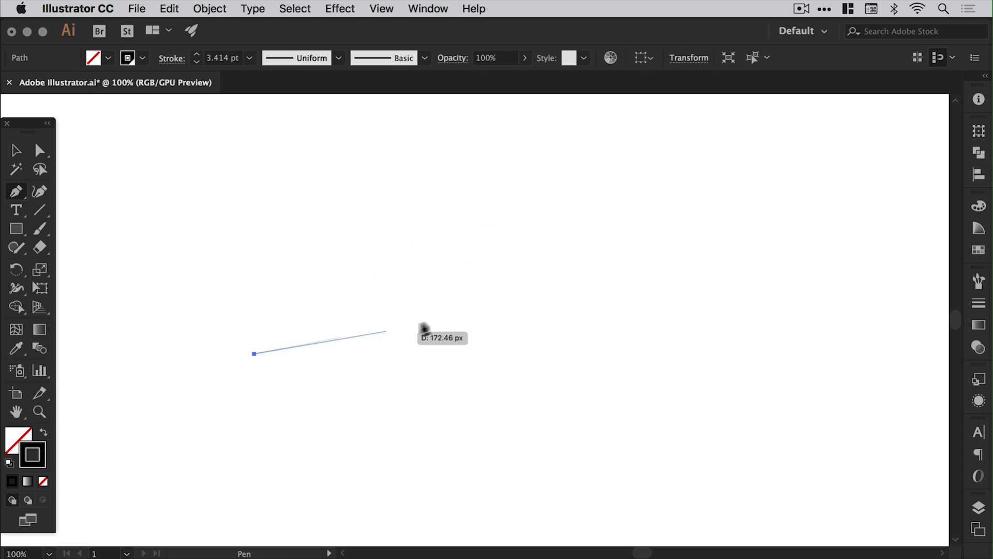
left_click_drag(471, 307, 574, 330)
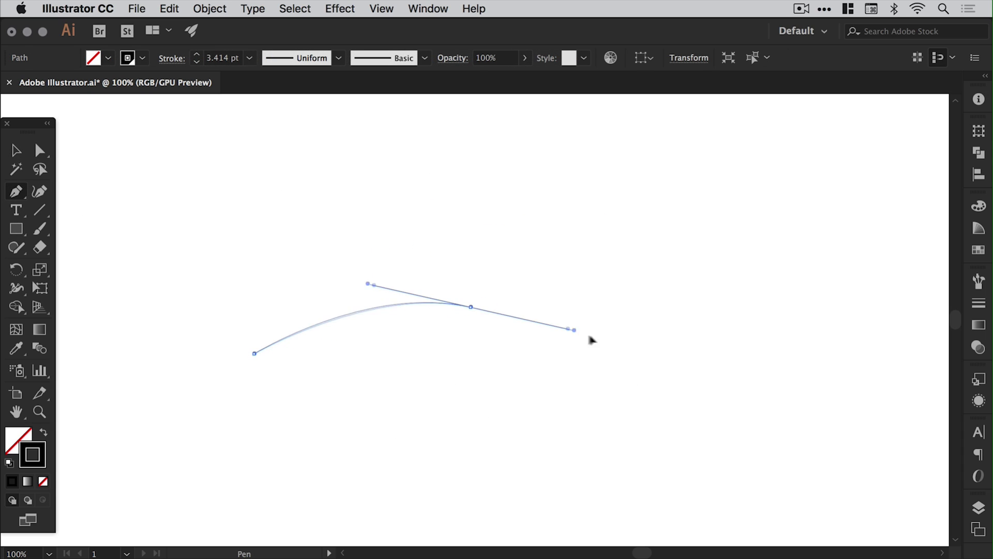
Finish the curve with a second anchor, check the Smooth tool's fidelity settings, and type Text.
left_click(643, 293)
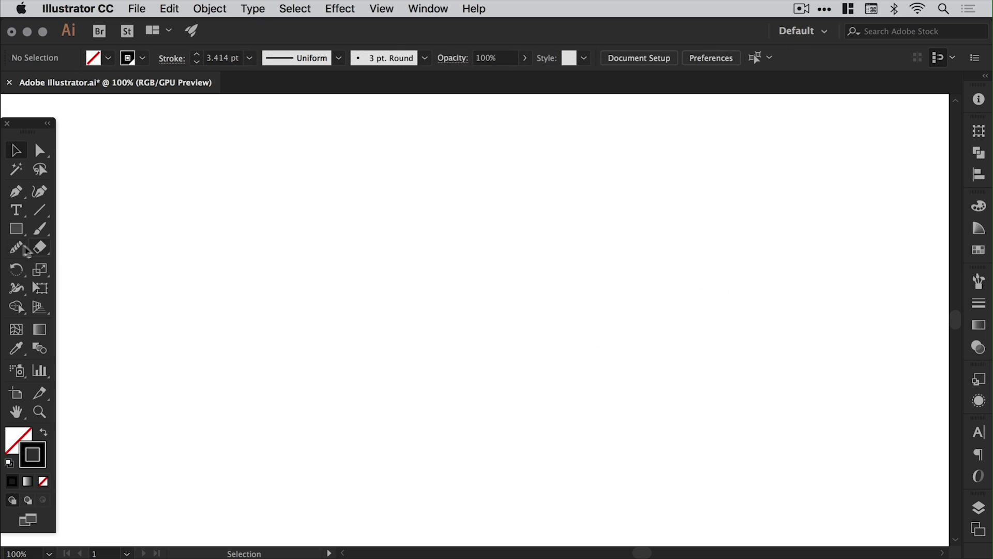
double_click(16, 247)
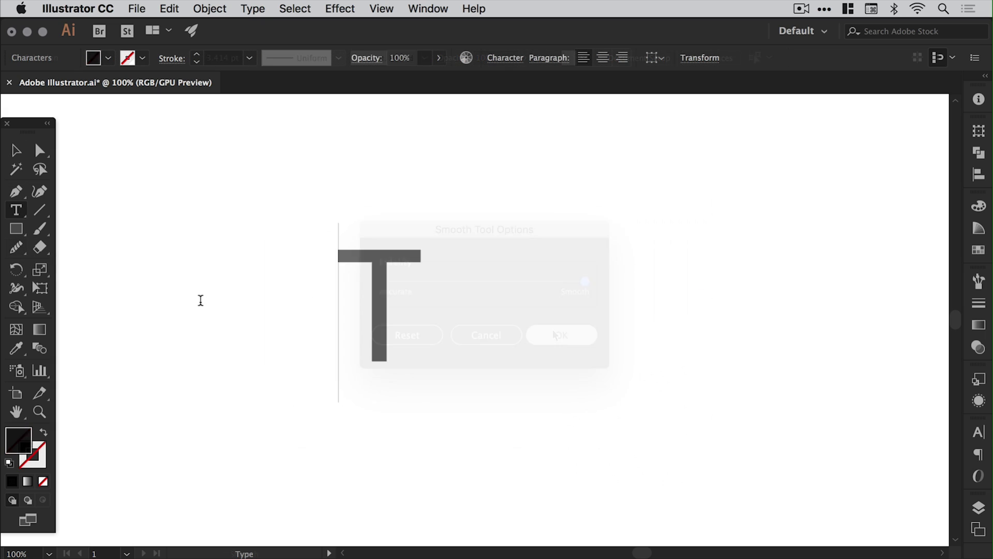
type("ext")
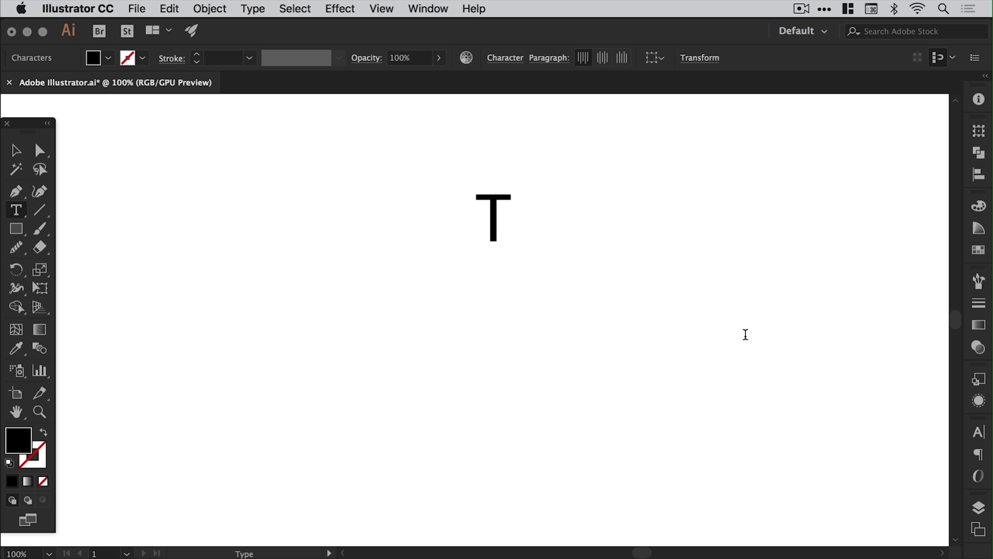
Give the wavy path a charcoal brush stroke with a 4 pt weight.
type("ext")
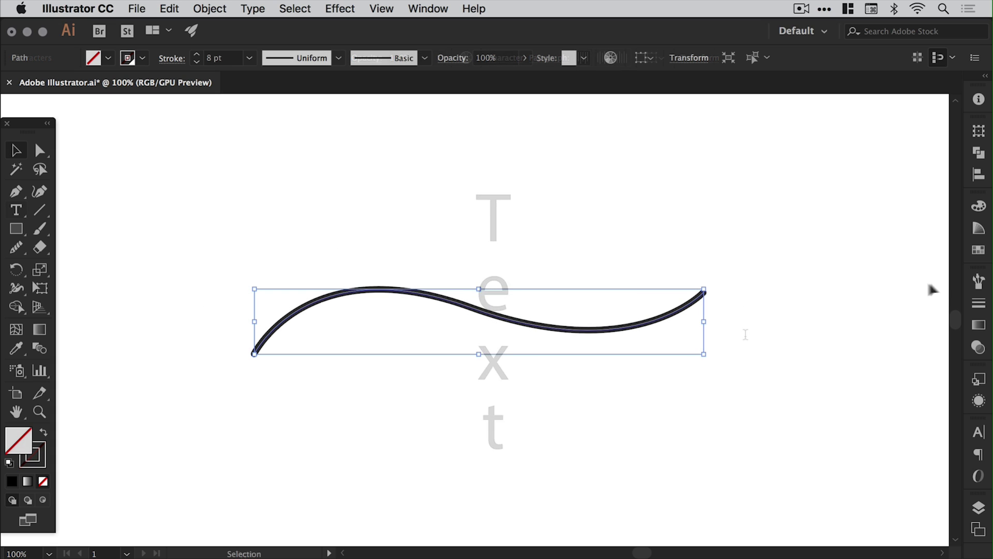
left_click(980, 282)
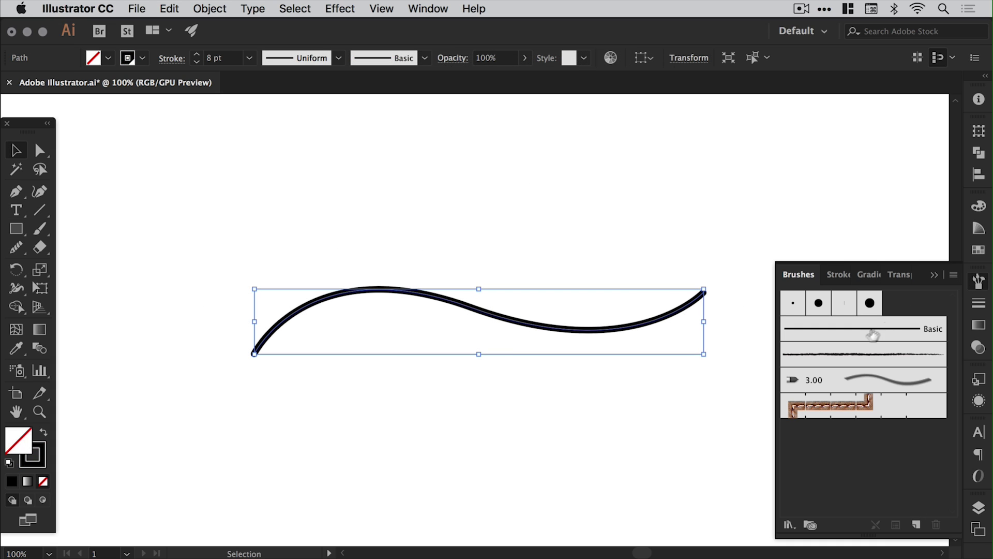
left_click(853, 355)
left_click(979, 303)
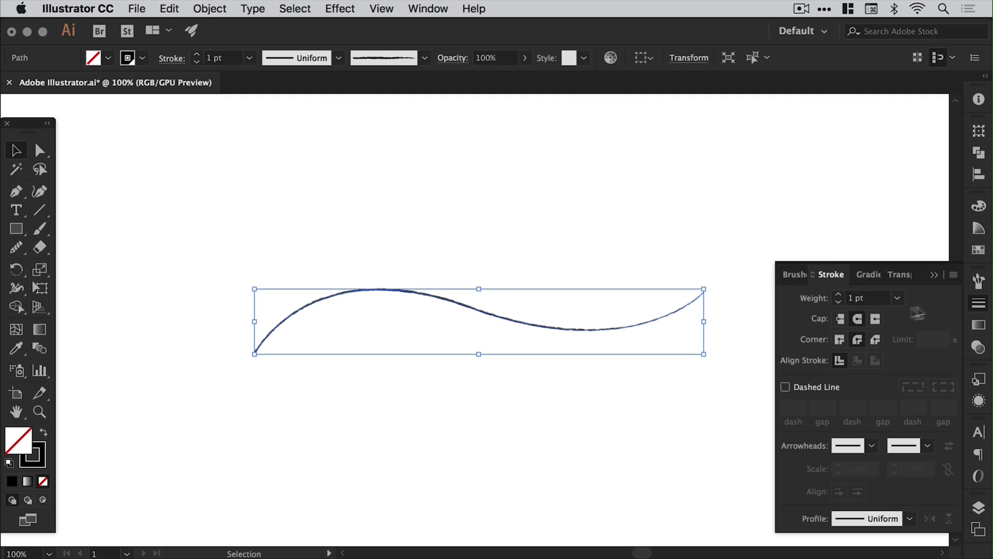
left_click(838, 296)
left_click(838, 296)
left_click(838, 296)
left_click(703, 208)
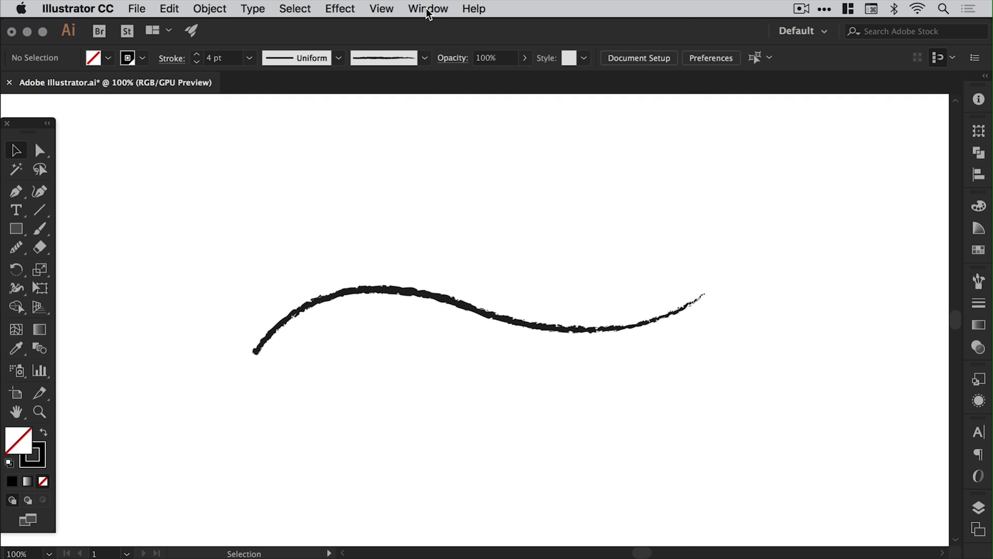
Show the Brushes panel and browse its extra brush library options.
left_click(427, 8)
left_click(476, 284)
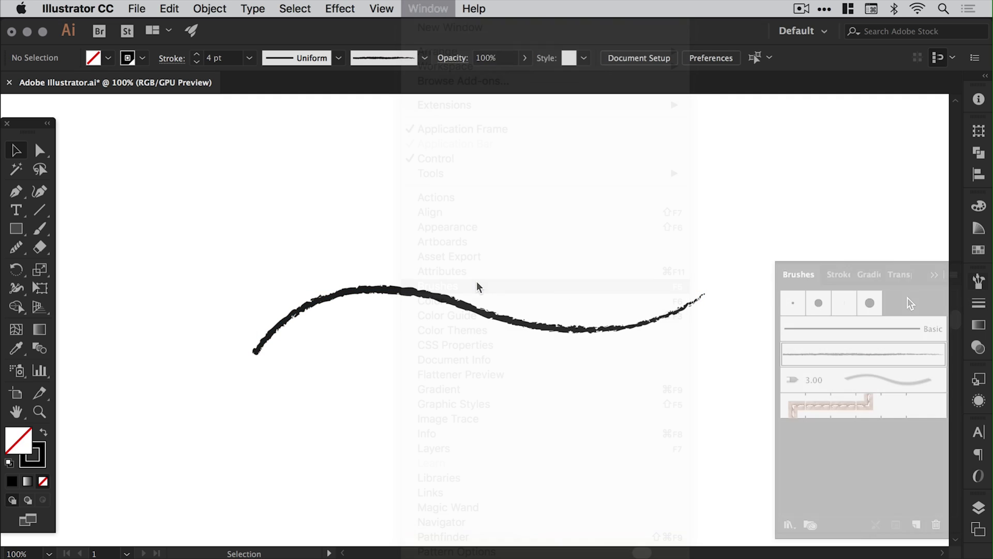
left_click(955, 273)
mouse_move(911, 538)
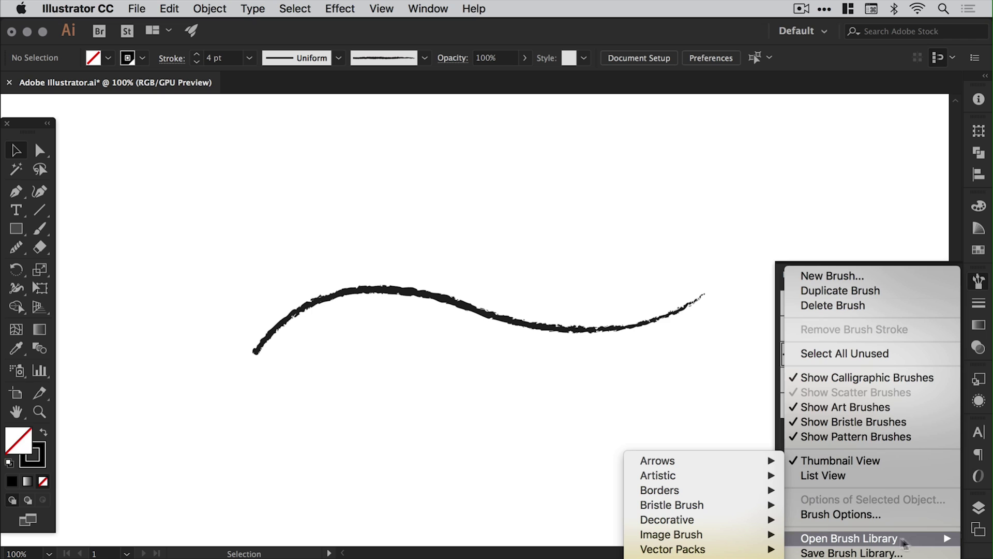
mouse_move(703, 476)
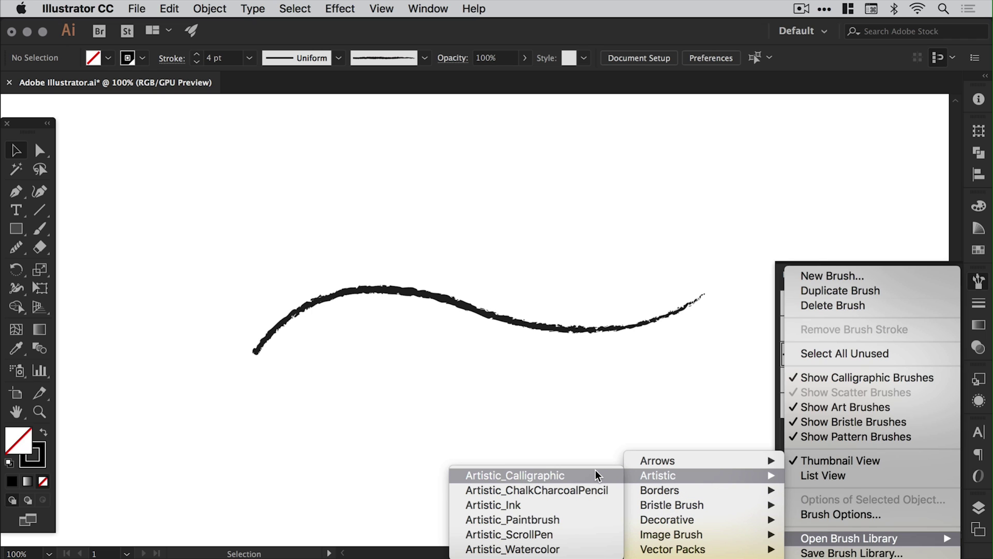
Erase the left end of the stroke with the Eraser, then undo the erasure.
key("shift+e")
mouse_move(243, 357)
left_mouse_down()
mouse_move(261, 377)
mouse_move(272, 292)
mouse_move(357, 315)
mouse_move(399, 257)
mouse_move(405, 286)
mouse_move(350, 303)
left_mouse_up()
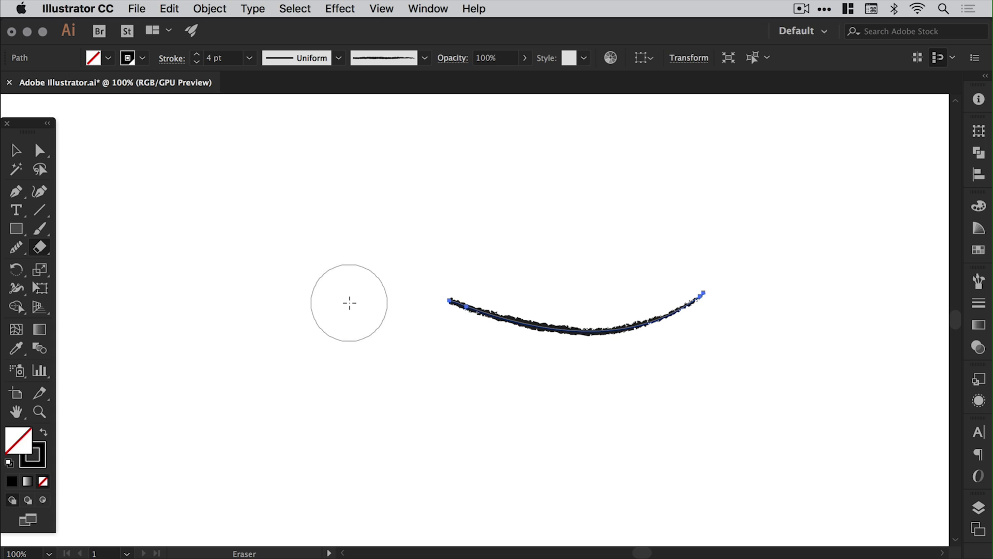
key("super+z")
key("v")
Rotate the wavy path and stretch it wider and taller.
left_click(17, 273)
left_click_drag(196, 259, 706, 309)
key("v")
key("s")
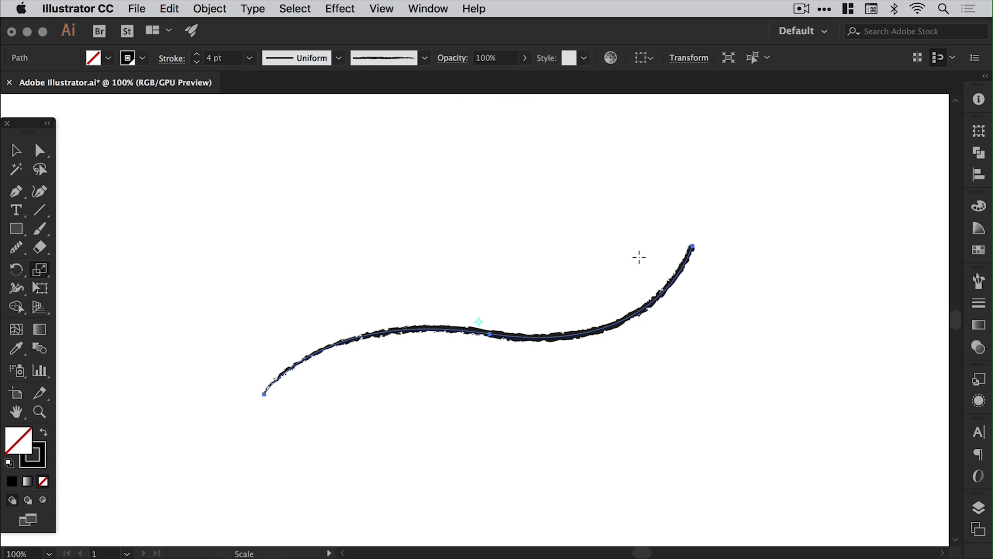
mouse_move(638, 257)
left_mouse_down()
mouse_move(732, 193)
mouse_move(576, 295)
left_mouse_up()
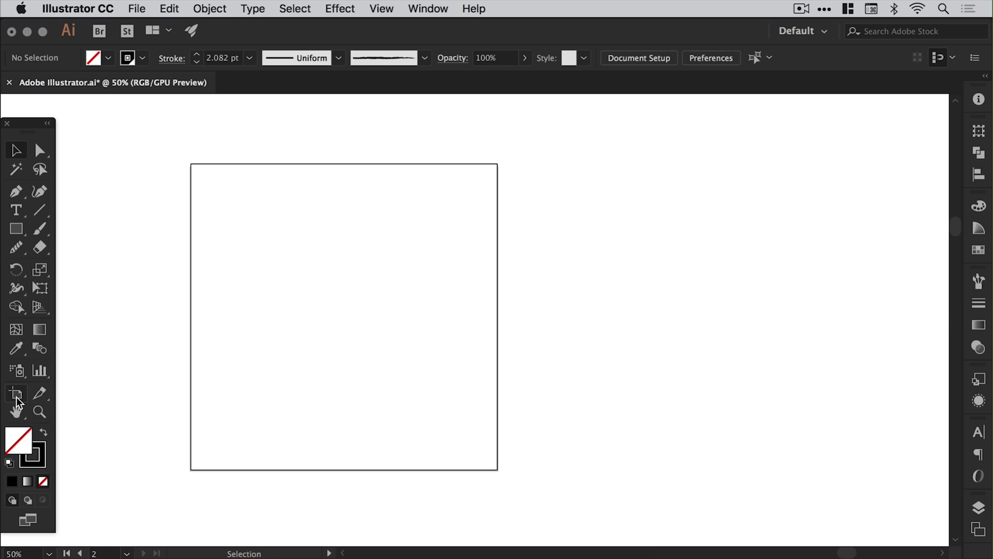
Draw a new artboard to the right of Artboard 2.
left_click(16, 398)
left_click_drag(542, 164, 727, 470)
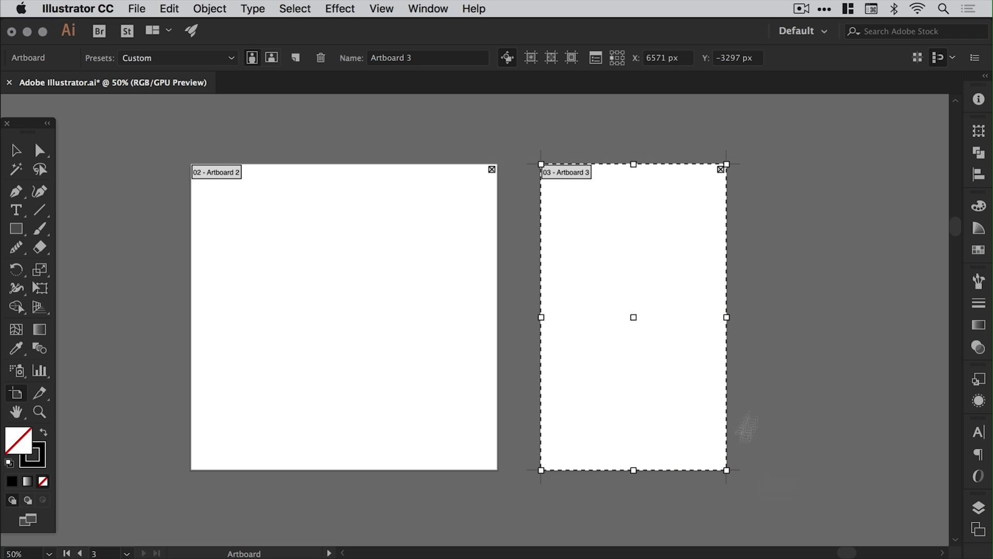
key("Escape")
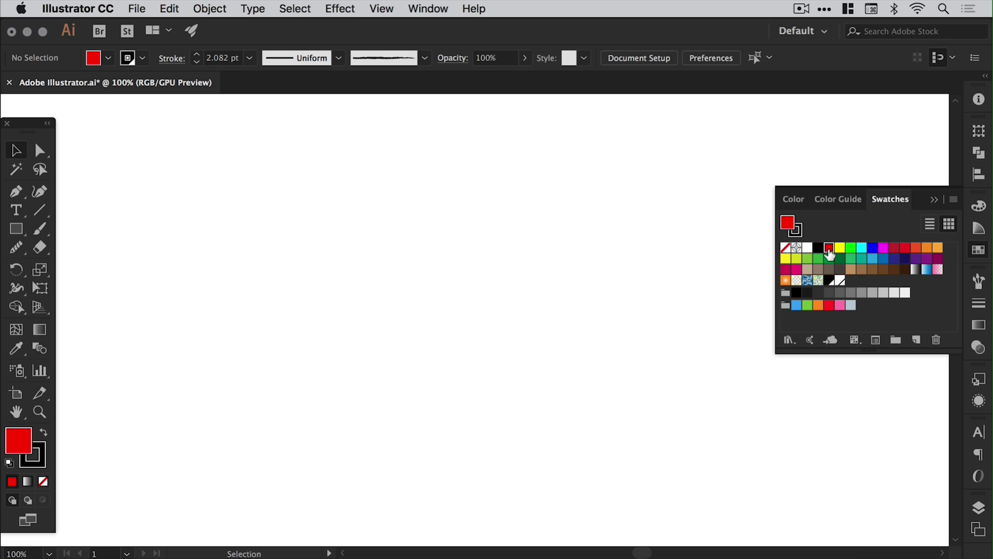
Redefine the red swatch as purple (R 155, G 0, B 207), then view the Color Guide and Color panels.
double_click(828, 251)
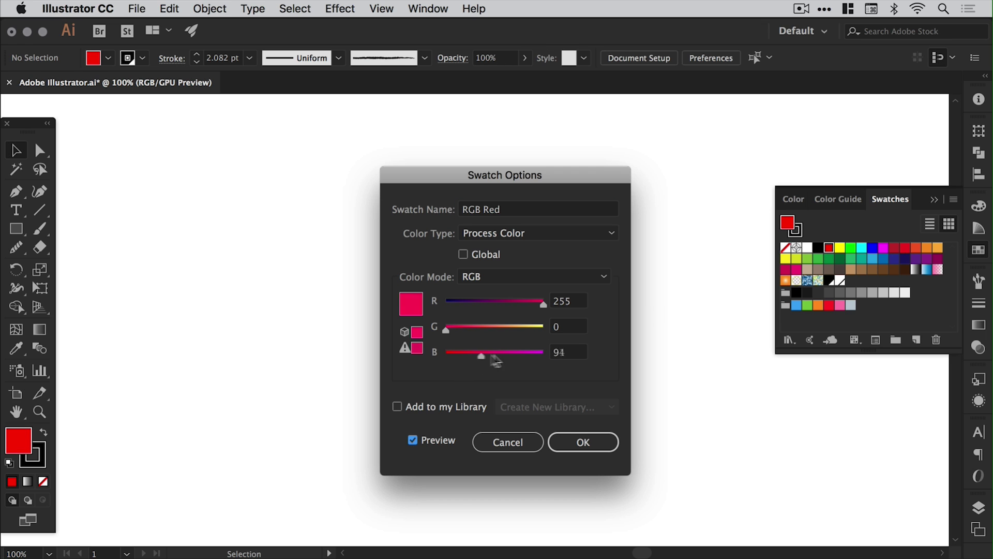
left_click_drag(495, 361, 525, 356)
left_click_drag(544, 304, 505, 304)
left_click(583, 442)
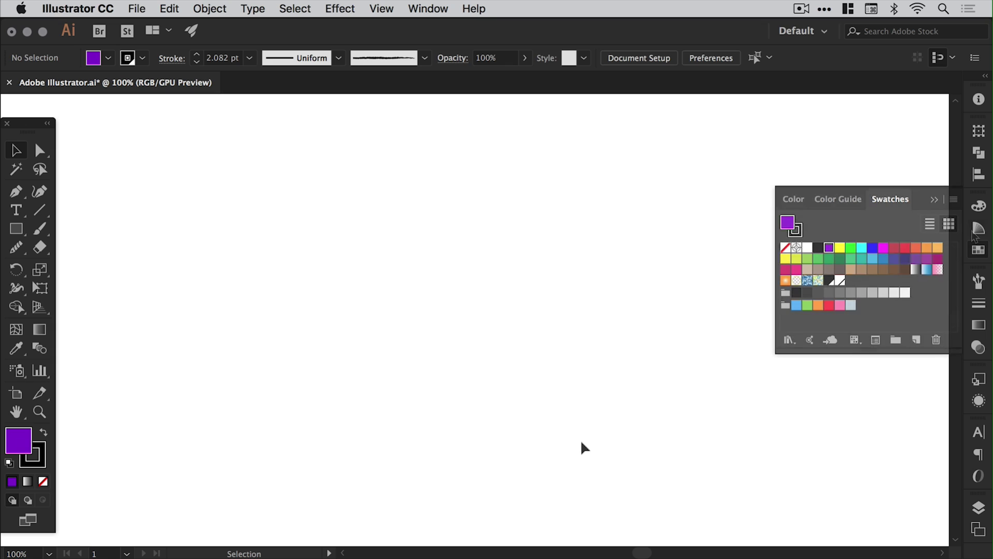
left_click(976, 231)
left_click(979, 207)
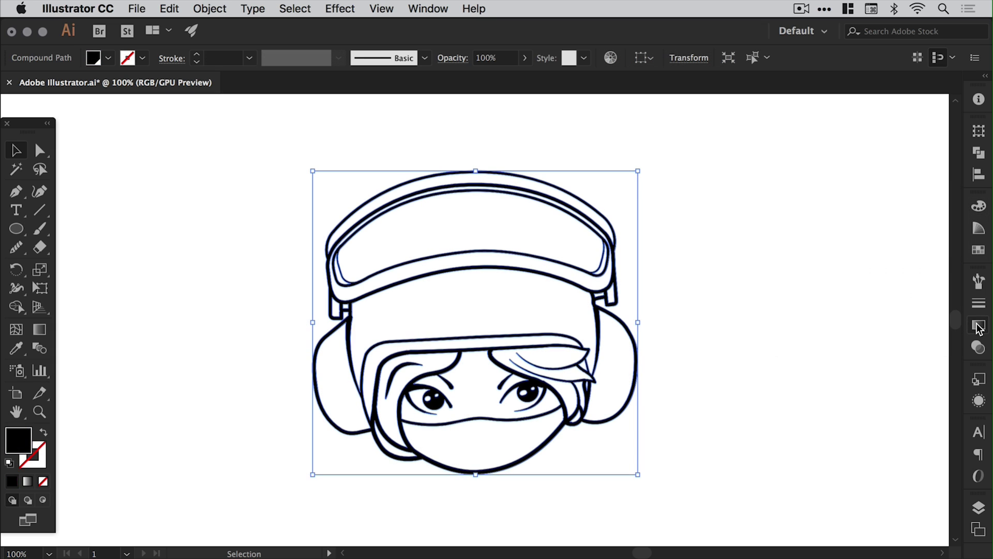
Fill the face with a linear gradient, blue stop on the left and red on the right, adding a middle stop.
left_click(978, 326)
left_click(853, 421)
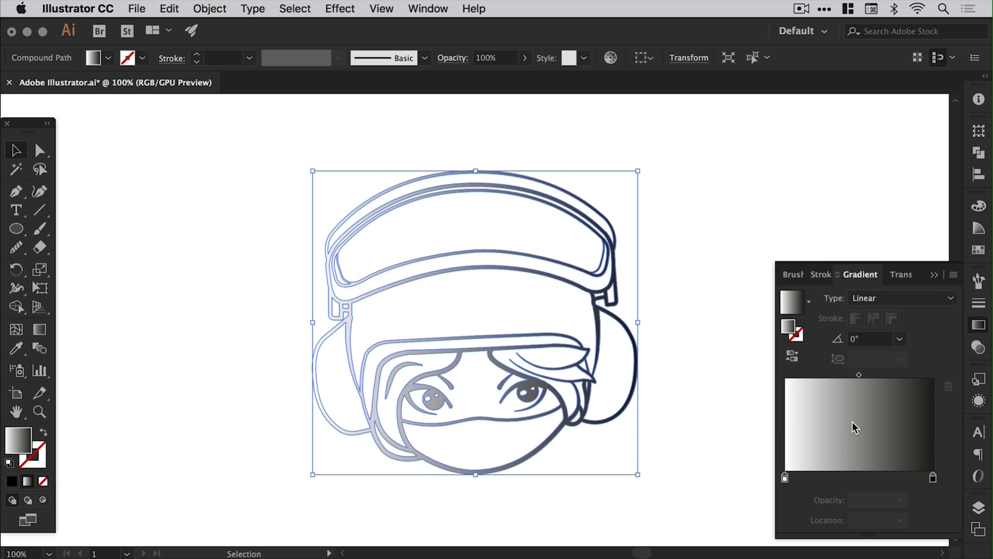
double_click(932, 477)
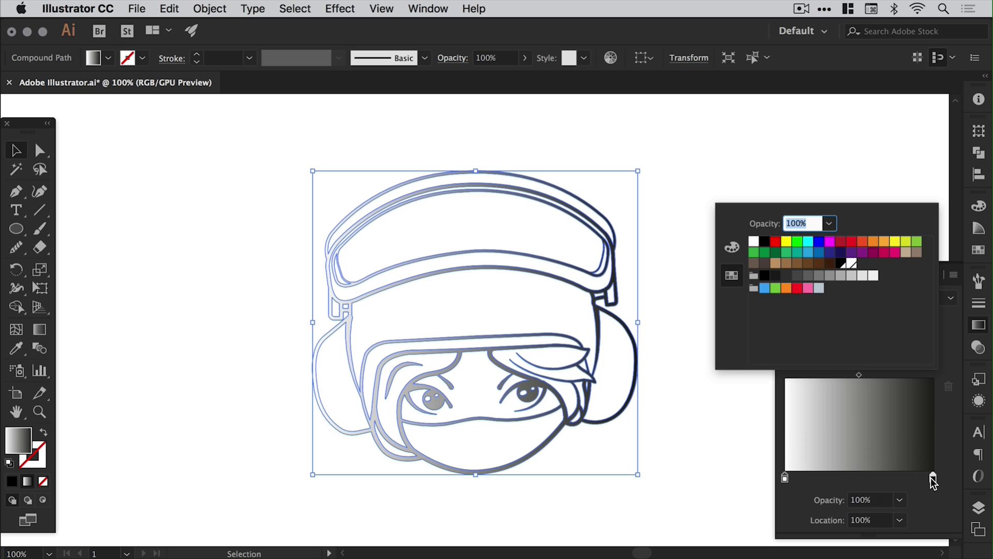
left_click(775, 242)
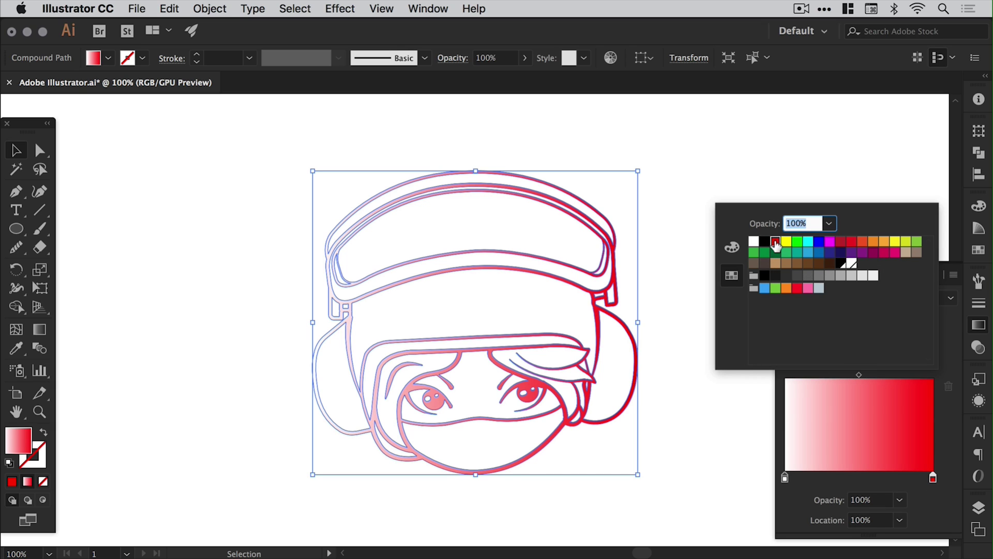
double_click(786, 477)
left_click(820, 243)
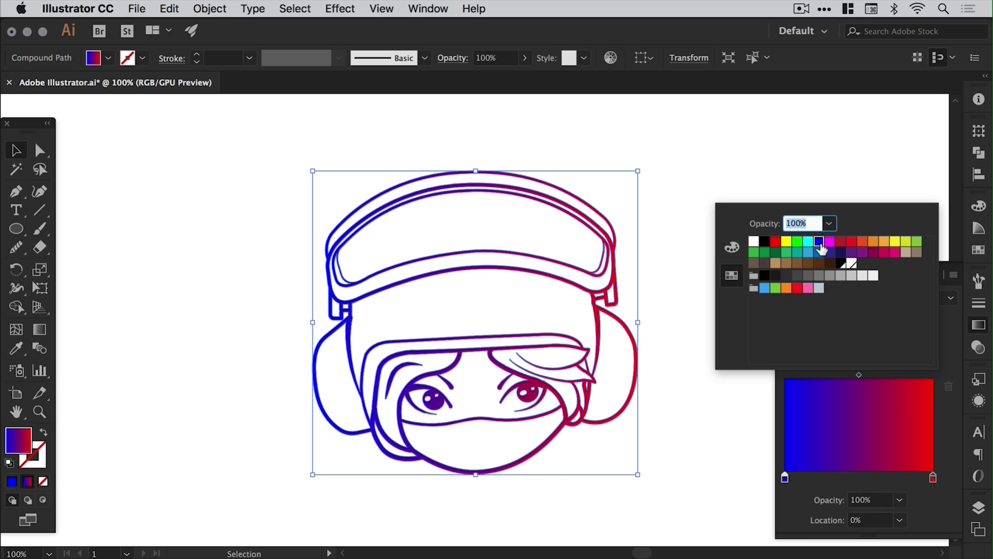
mouse_move(797, 242)
left_mouse_down()
mouse_move(860, 477)
mouse_move(805, 518)
left_mouse_up()
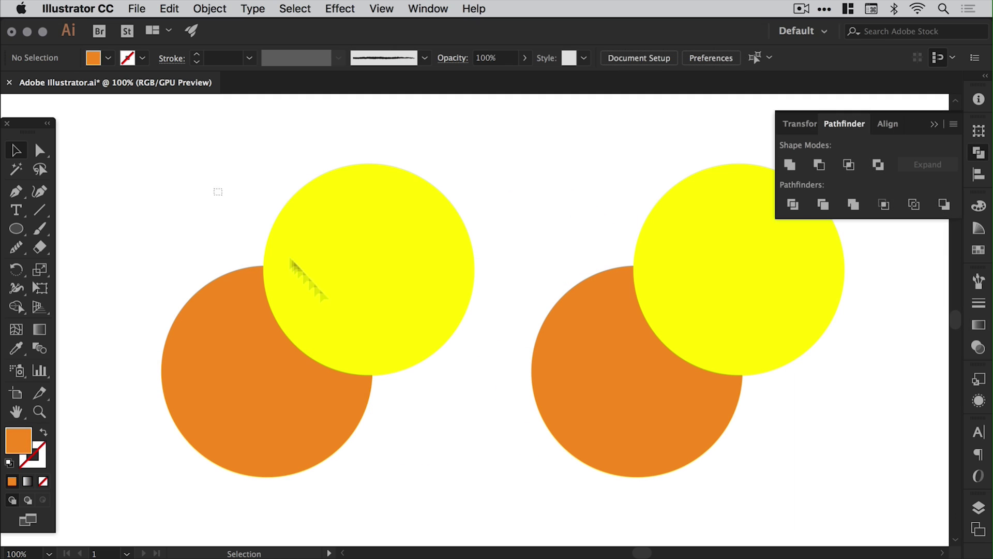
Unite the left circle pair, Minus Front the right pair, and show the Pathfinder panel.
left_click(311, 228)
left_click(782, 168)
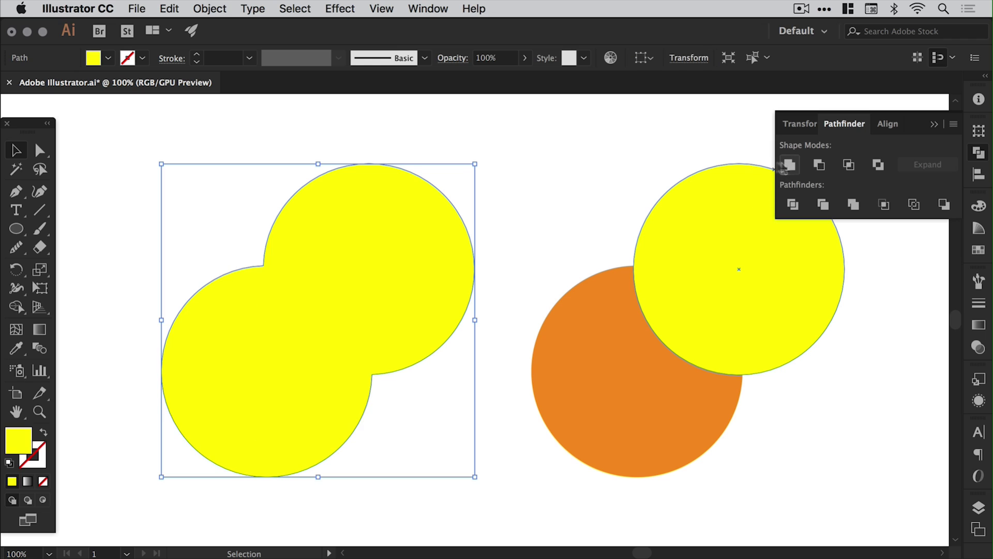
left_click_drag(570, 151, 693, 313)
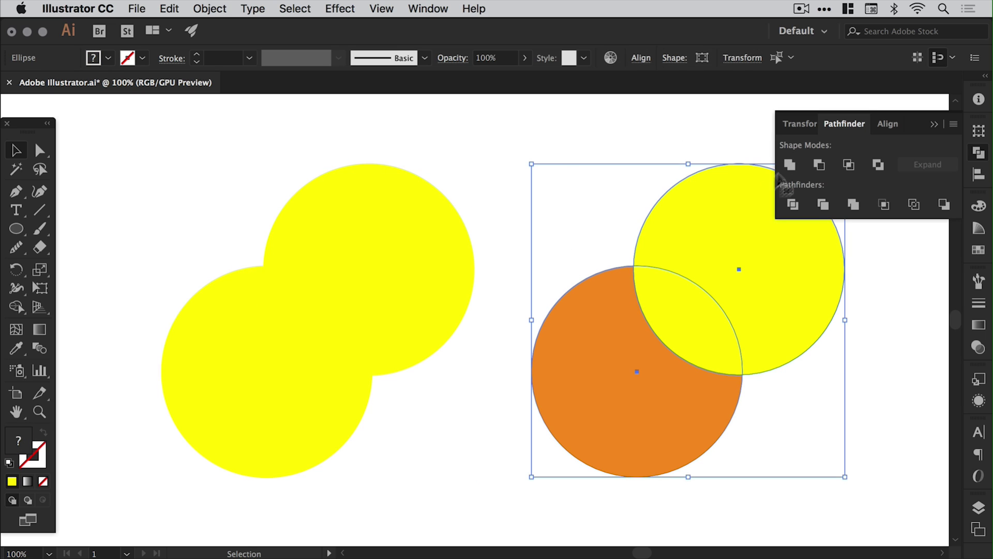
left_click(819, 165)
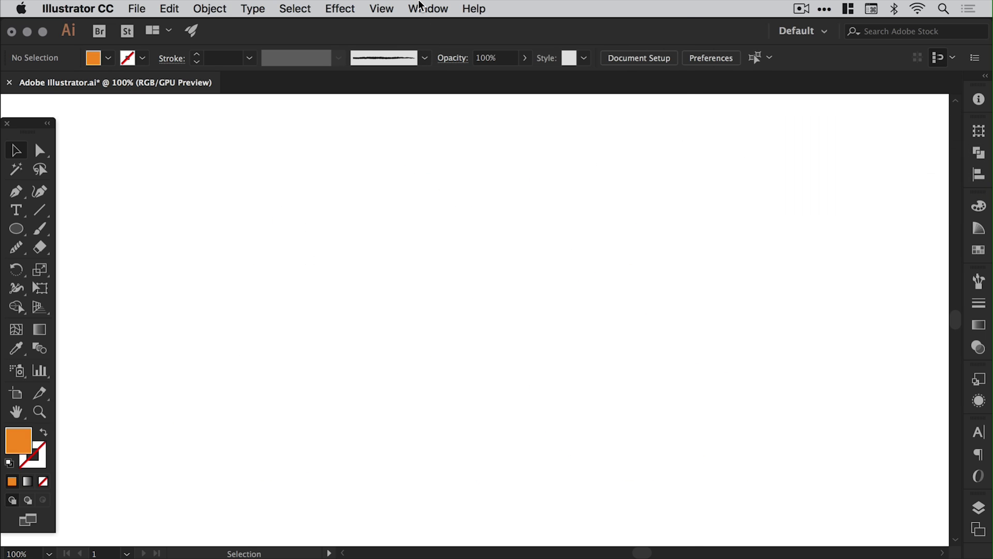
left_click(425, 9)
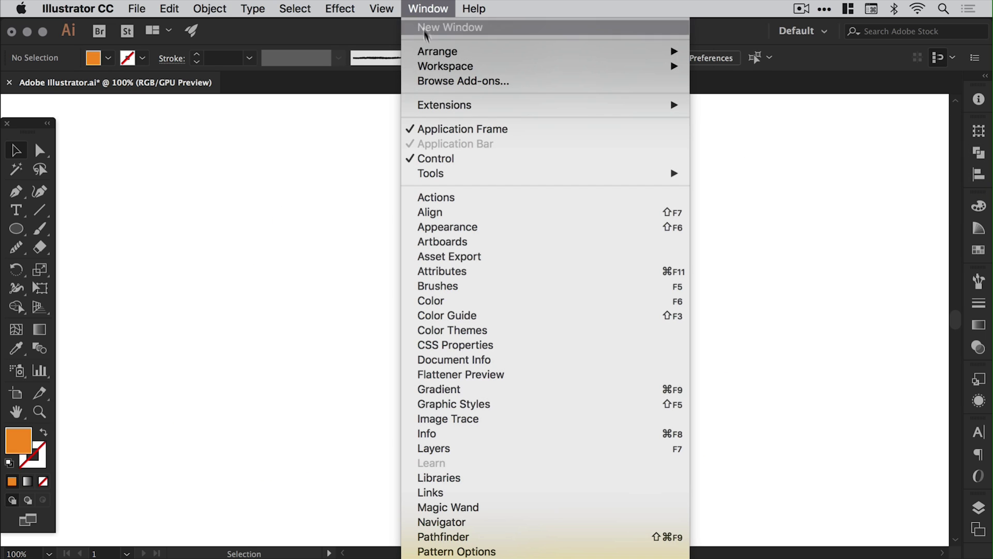
left_click(440, 536)
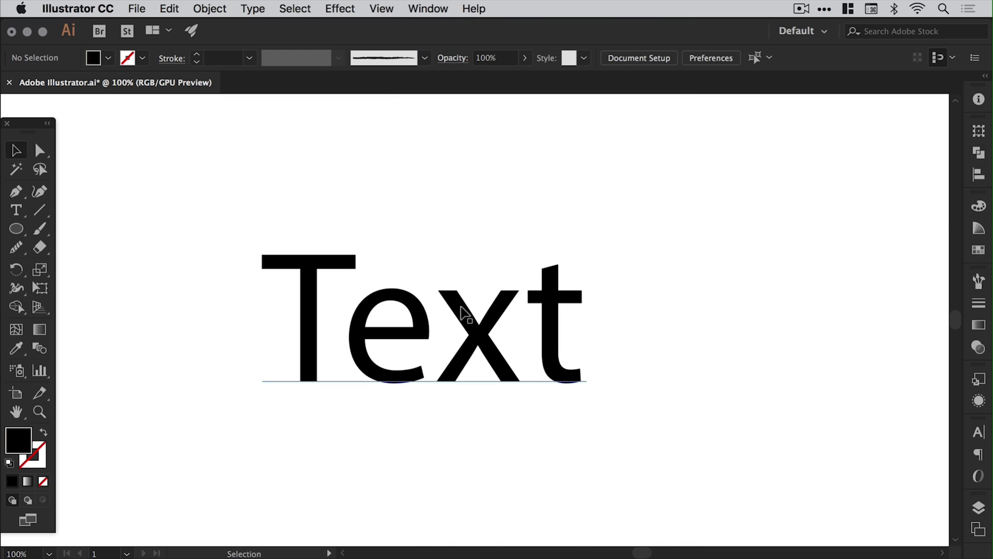
Enlarge the word Text to 266 pt and make it Semibold.
left_click(465, 313)
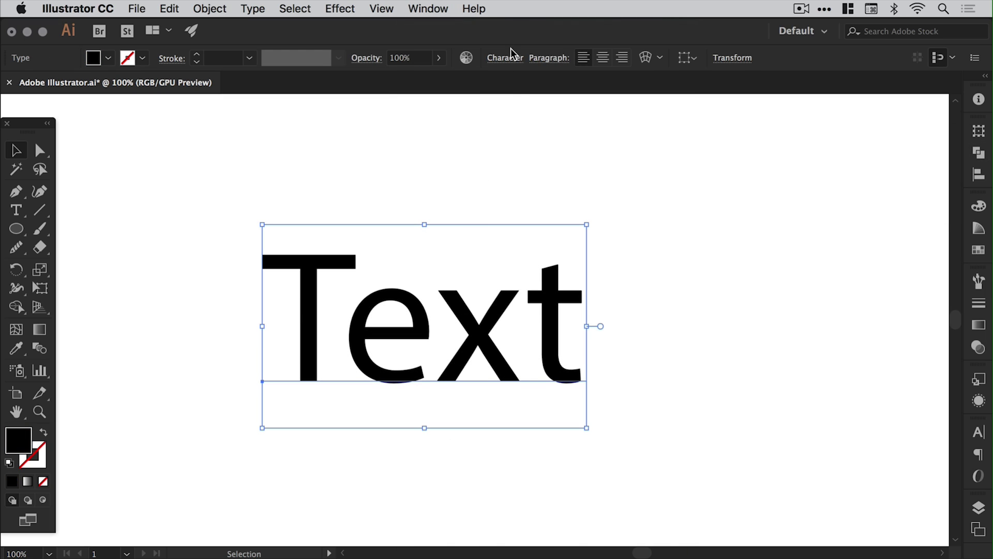
left_click(507, 57)
left_click(362, 147)
left_click(363, 147)
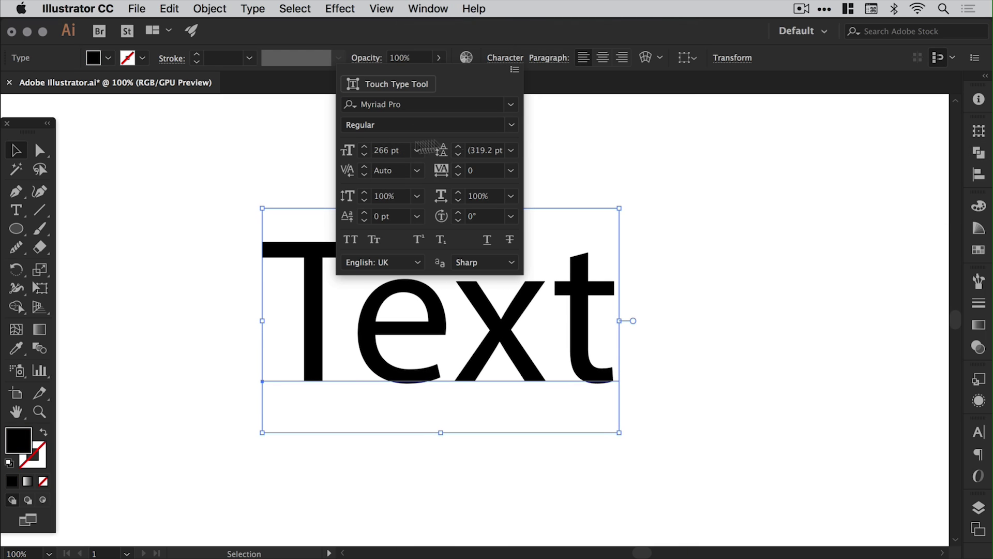
left_click(512, 125)
left_click(422, 243)
Try center and right alignment, then return the text to left alignment.
left_click(549, 58)
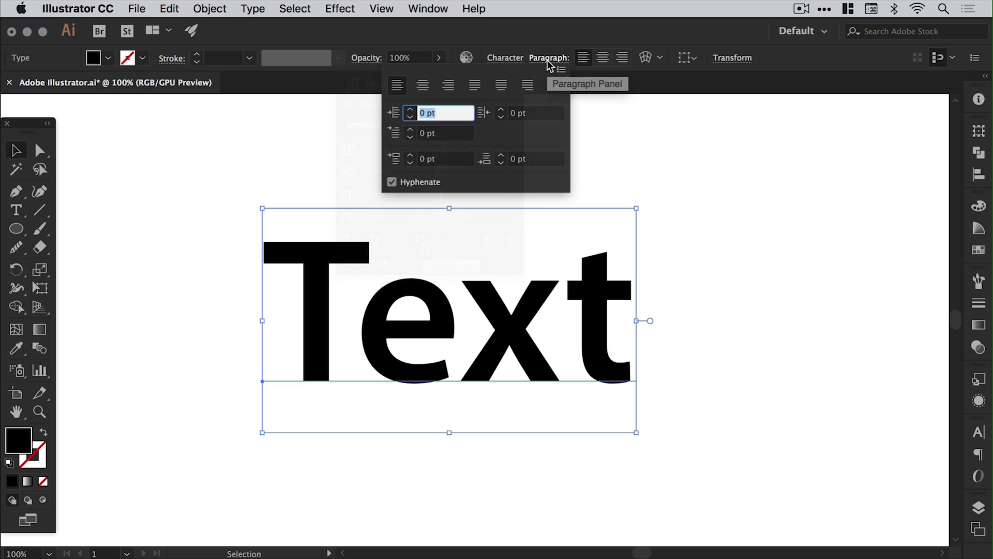
left_click(418, 86)
left_click(446, 85)
left_click(400, 88)
key("Escape")
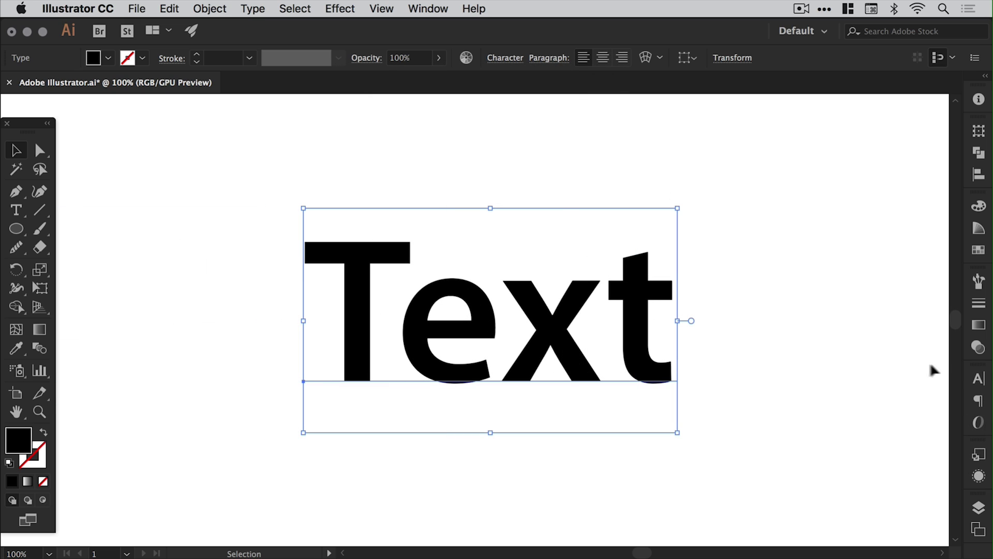
Set the text's font to Monoton in the Character panel.
left_click(979, 379)
left_click(950, 420)
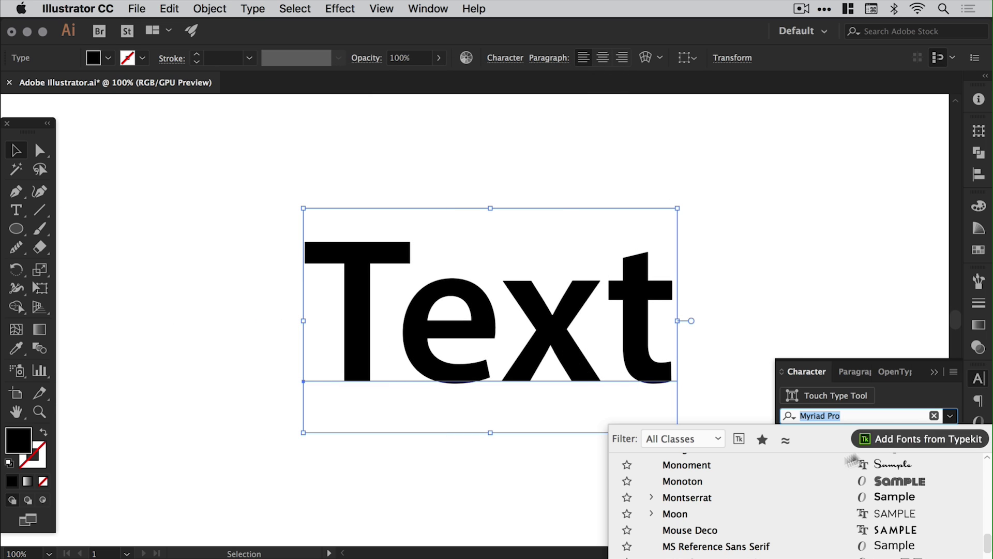
left_click(758, 481)
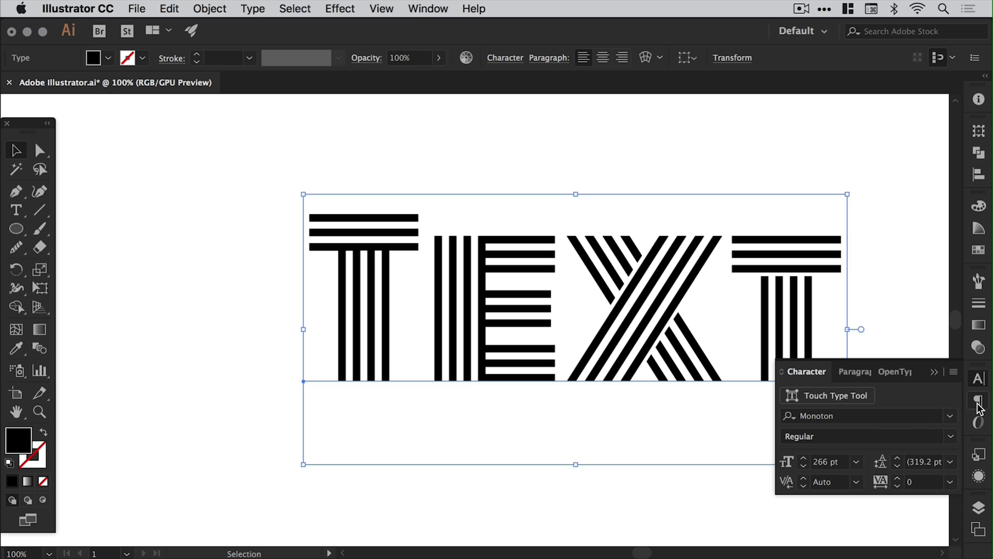
Open Save As and switch the format to Adobe PDF (pdf), naming it Adobe Illustrator.pdf.
left_click(136, 8)
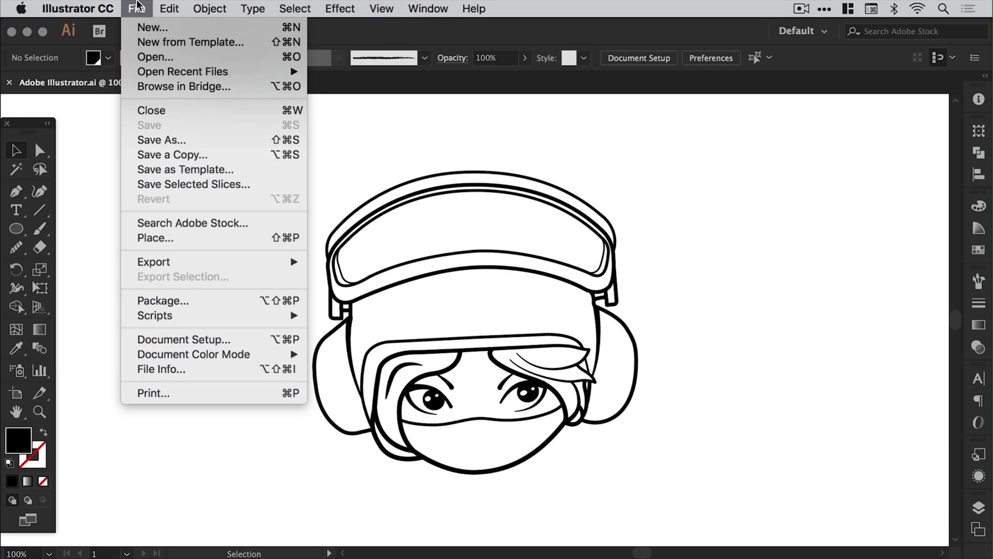
left_click(161, 138)
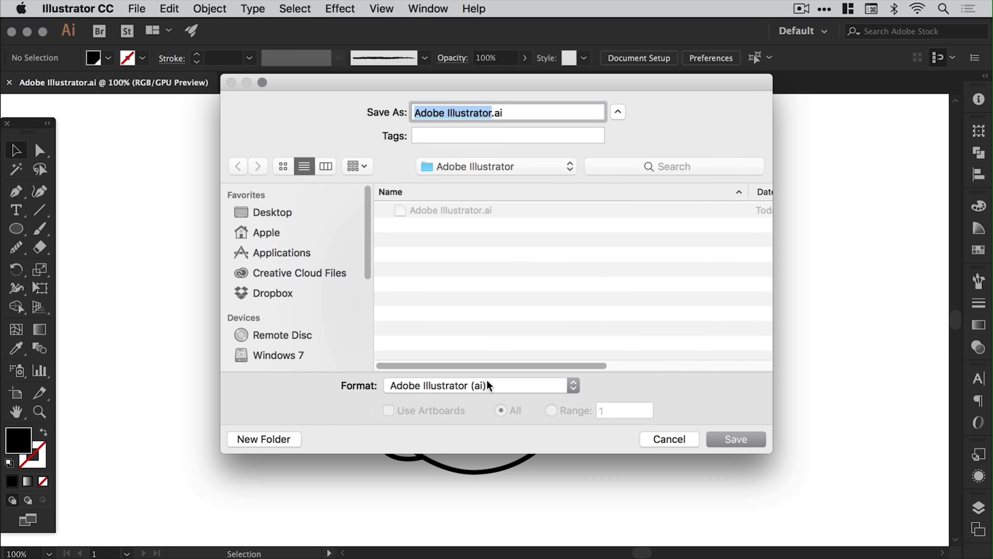
left_click(487, 383)
left_click(481, 427)
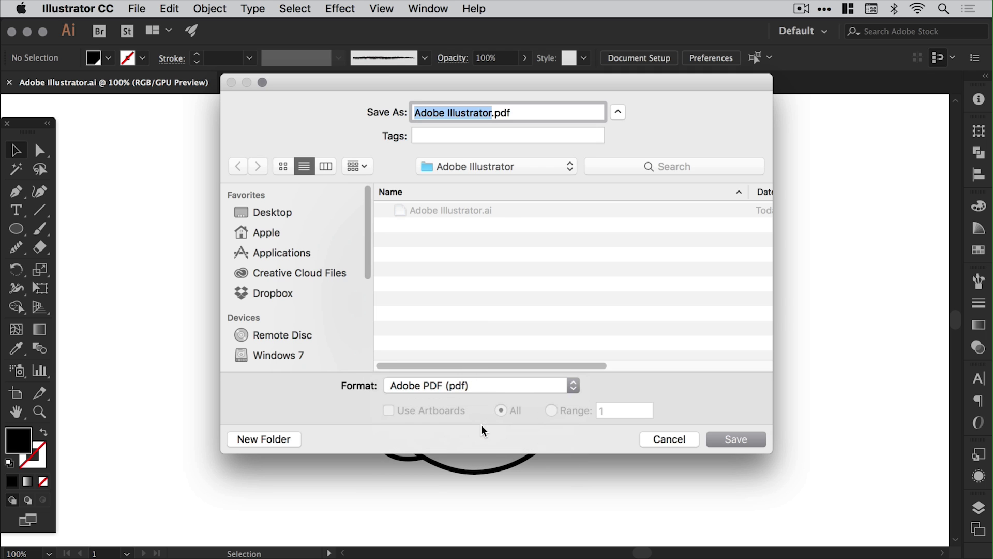